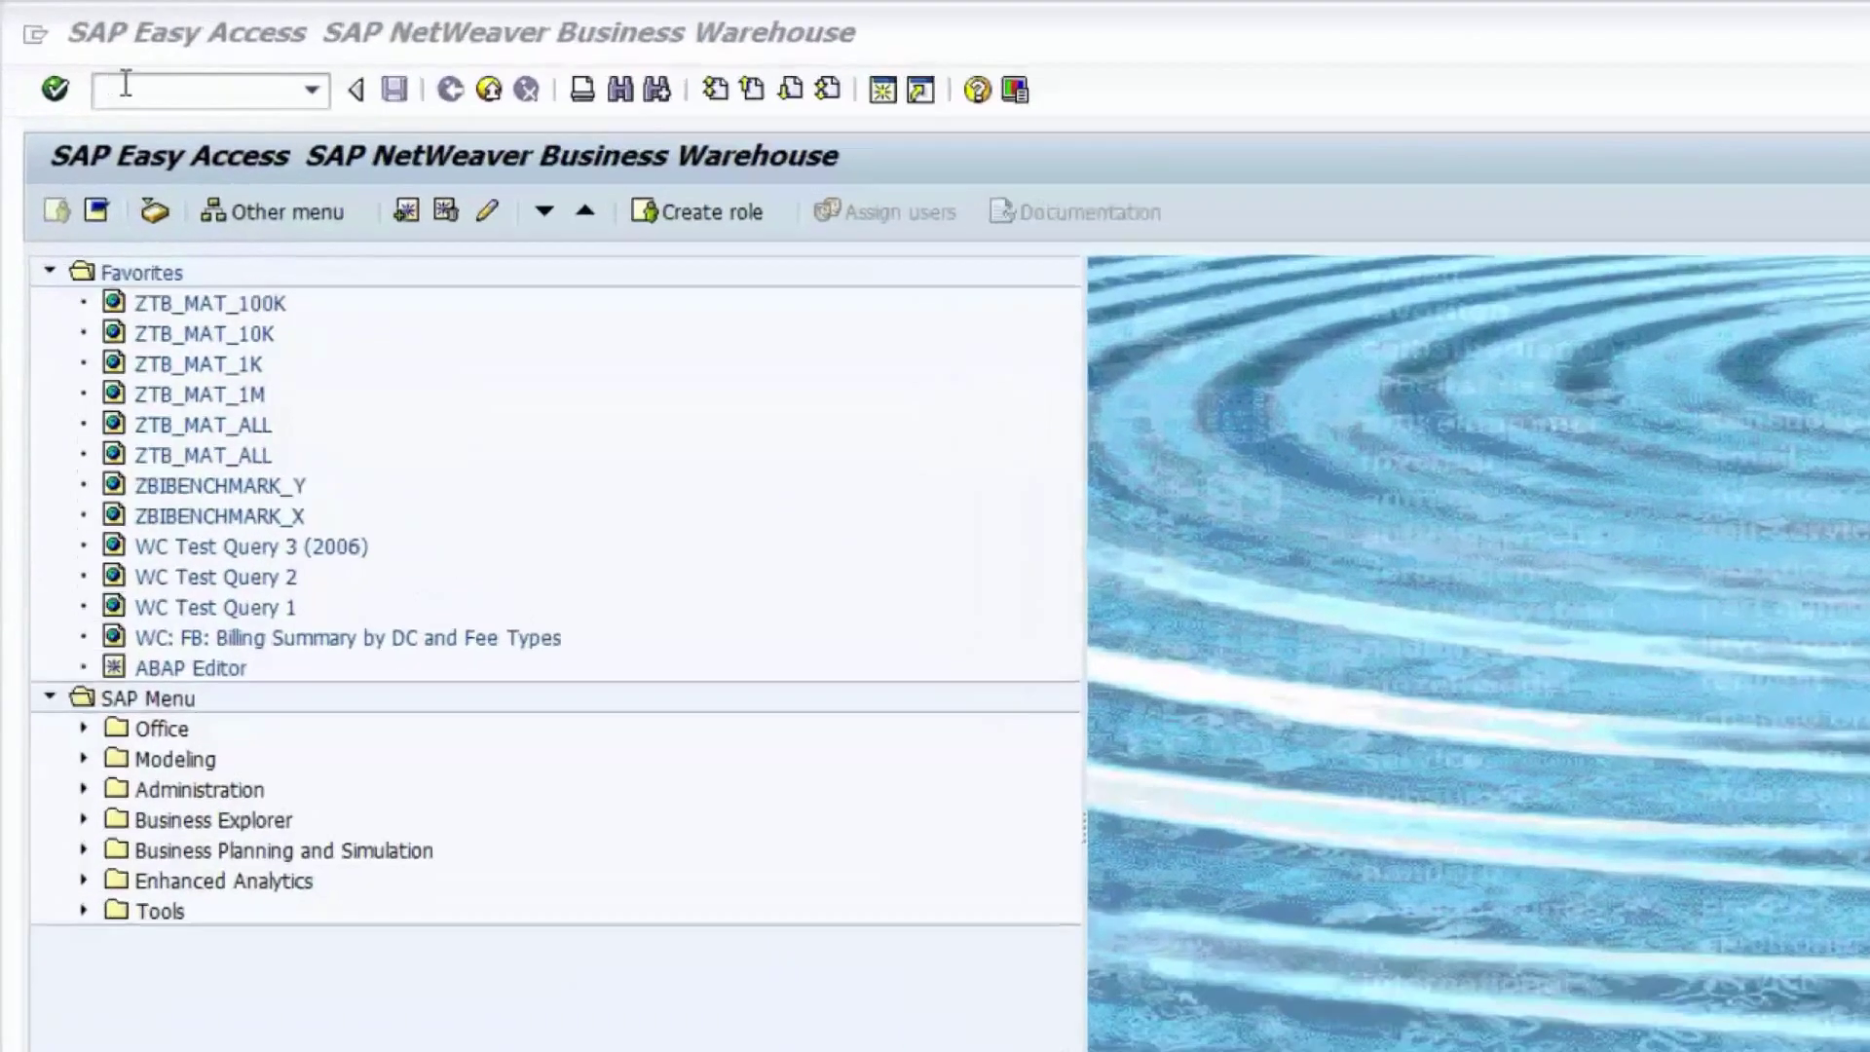
Step: Run program /SDF/HANA_BW_SIZING from SE38 (/nse38) to reach its sizing selection screen
{"action": "left_click", "coordinate": [101, 65]}
{"action": "type", "text": "/nse38"}
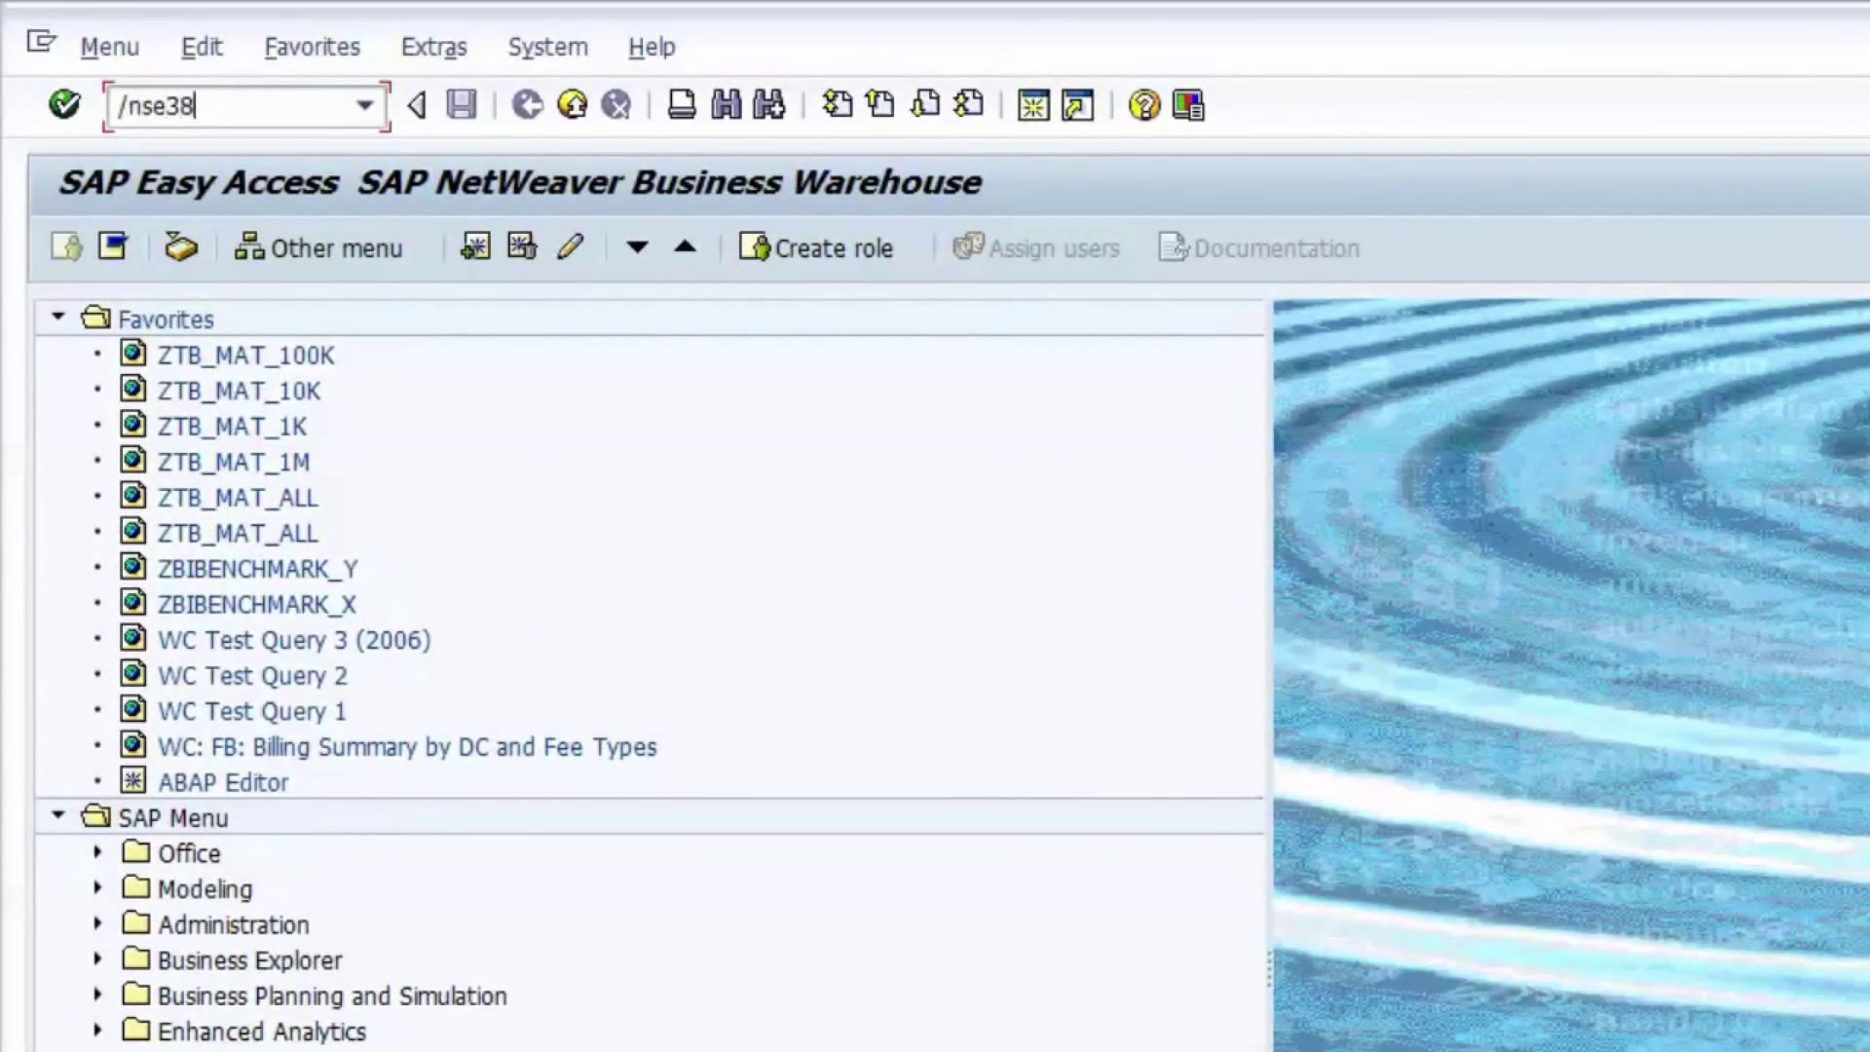
{"action": "key", "text": "Return"}
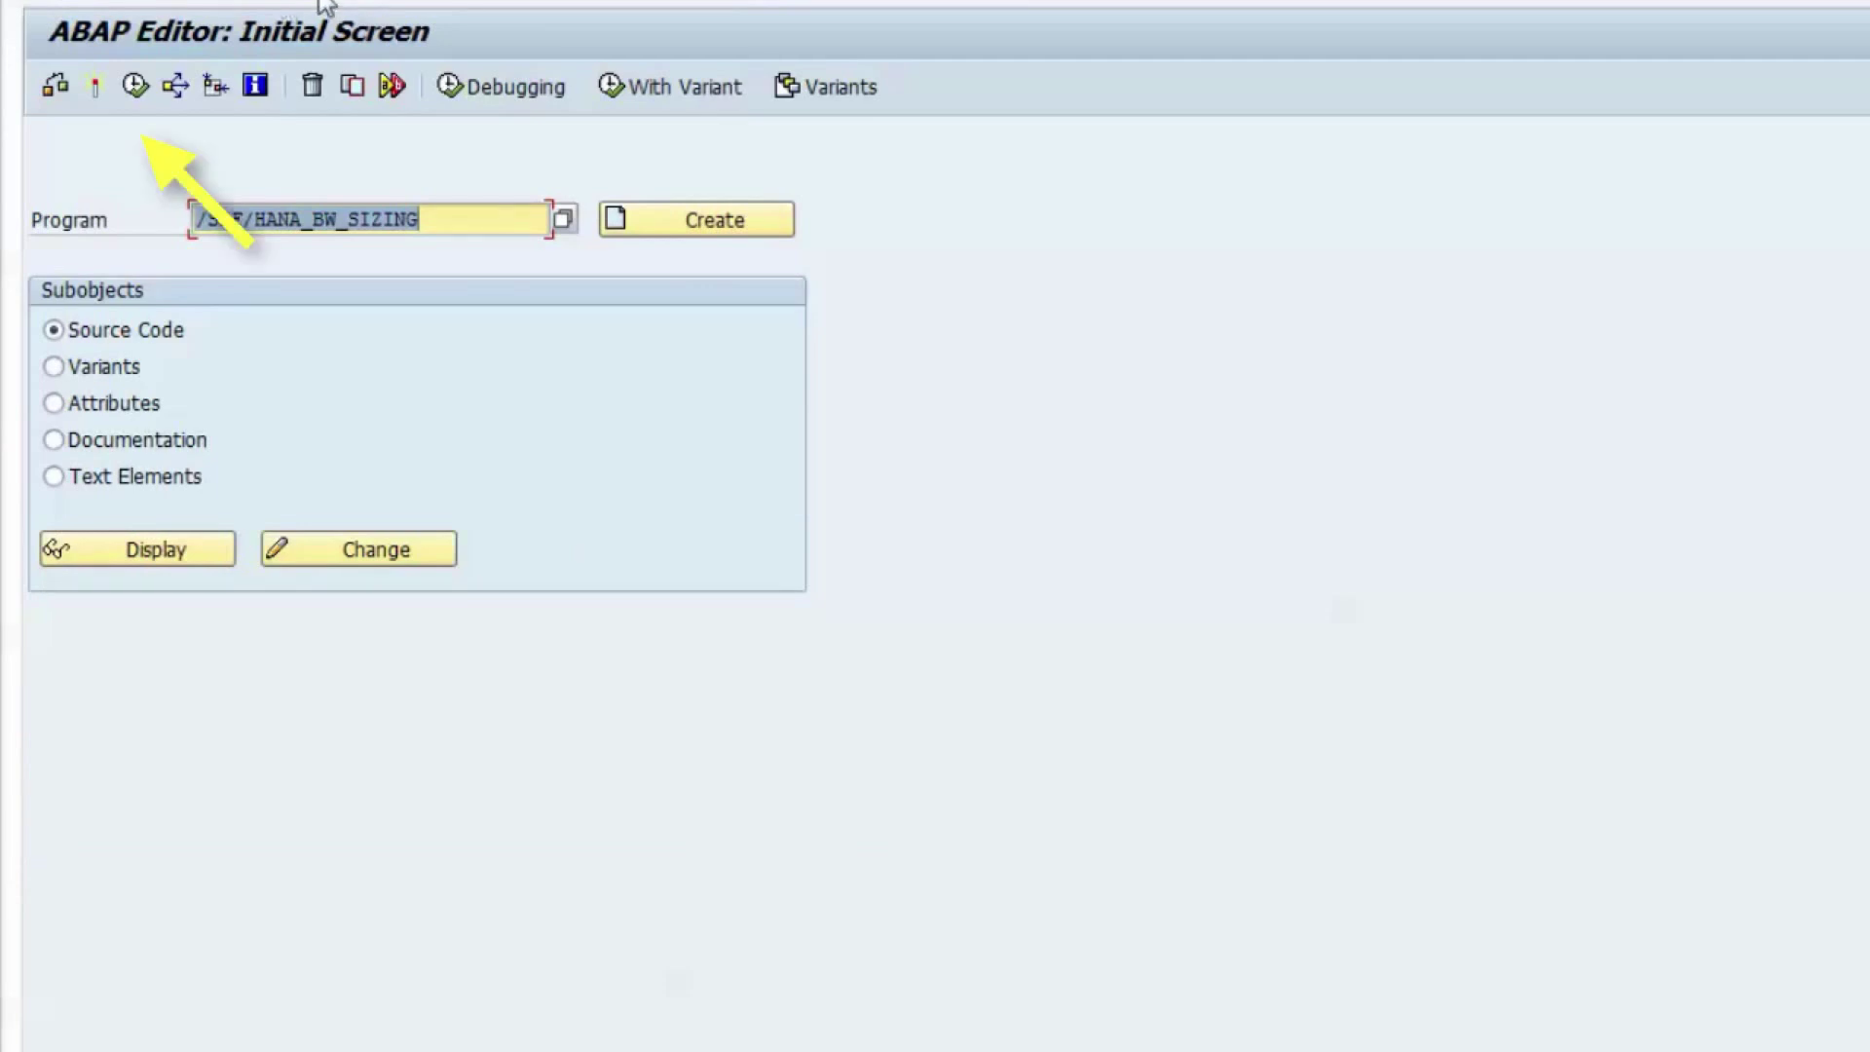
{"action": "left_click", "coordinate": [138, 85]}
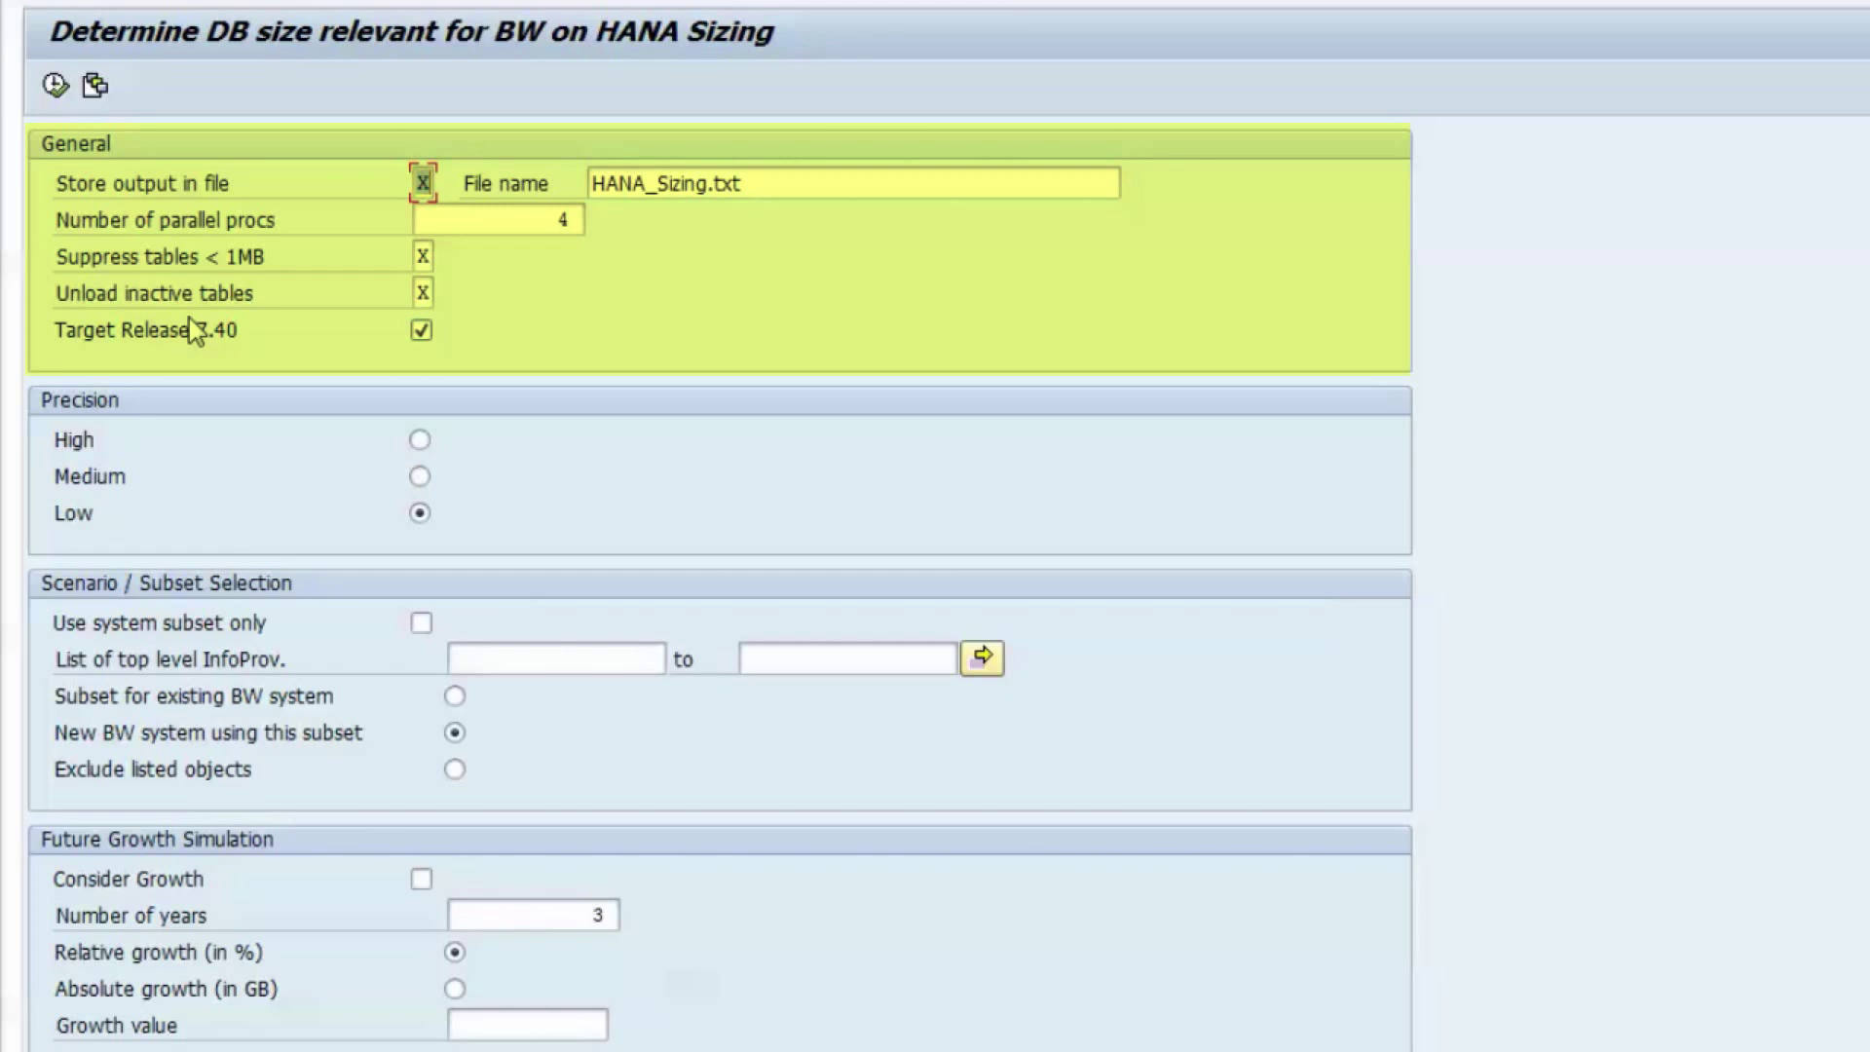
Step: Set the output file to HANA_Sizing_Demo.txt and parallel processes to 10
{"action": "left_click", "coordinate": [709, 185]}
{"action": "type", "text": "_Demo"}
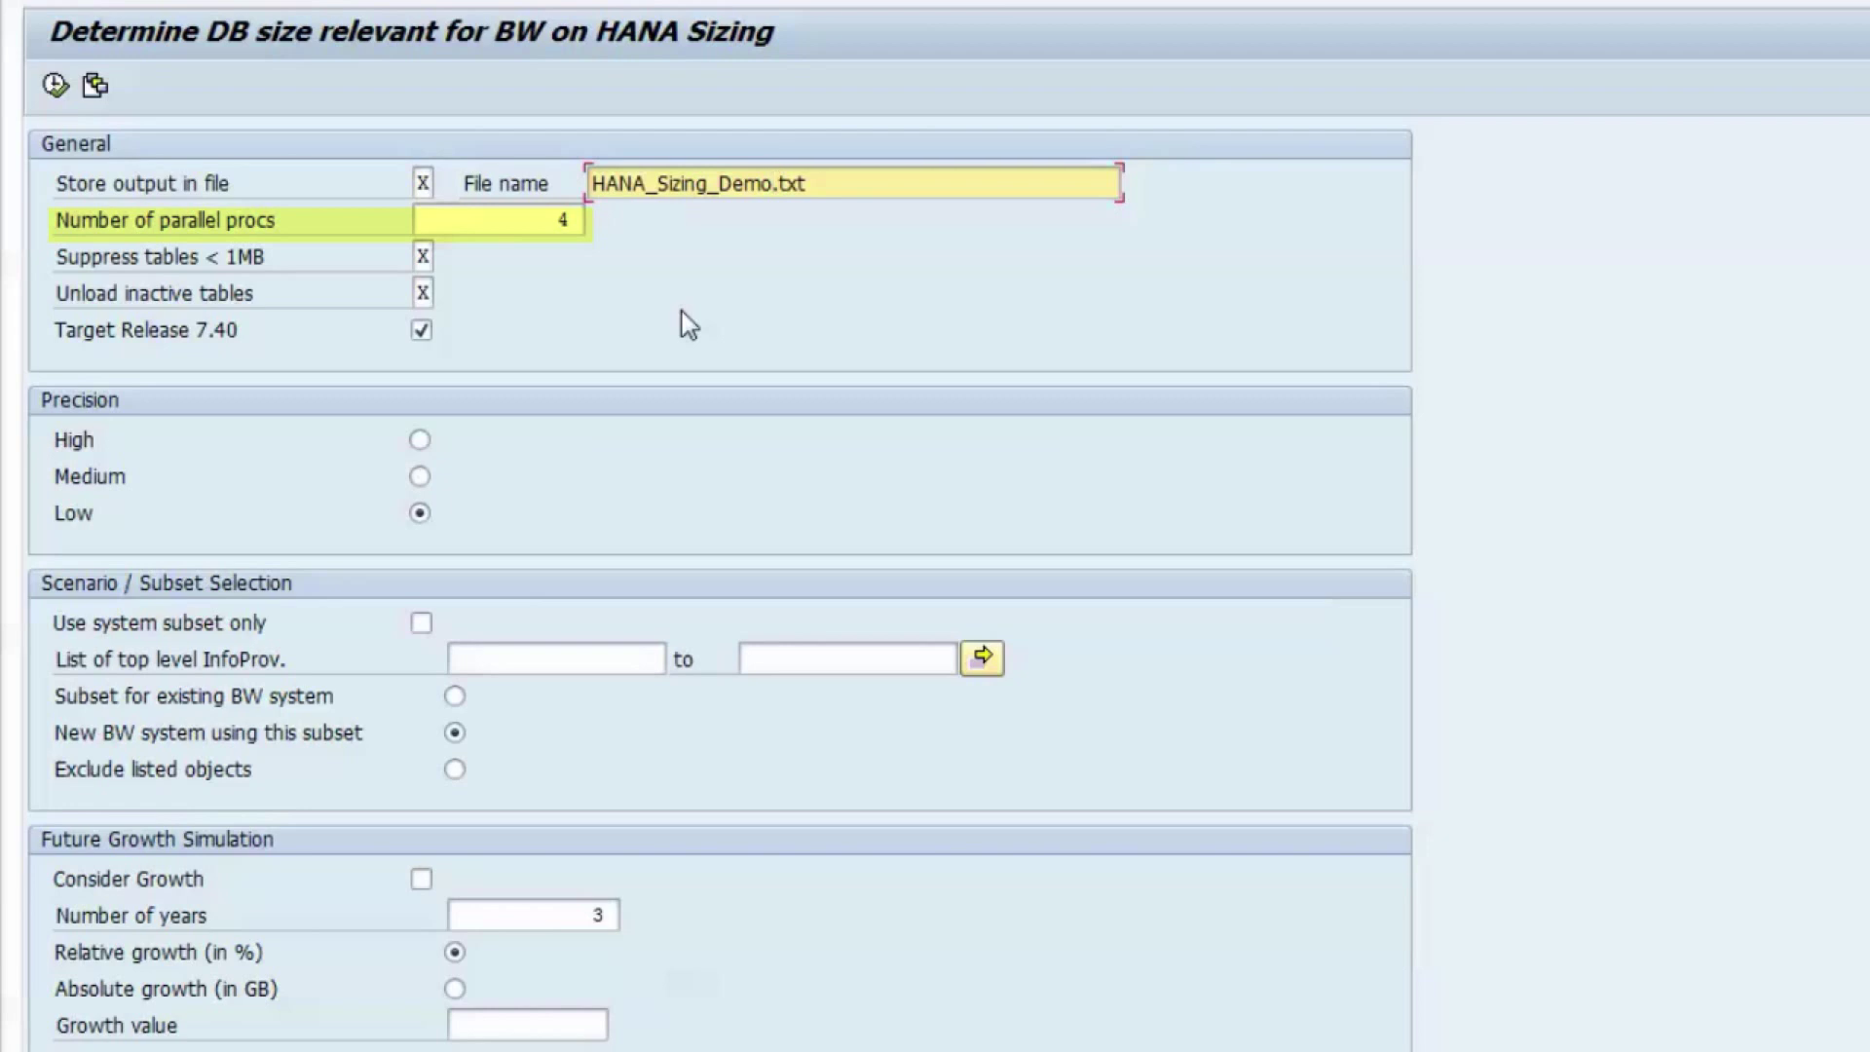
{"action": "left_click", "coordinate": [542, 222]}
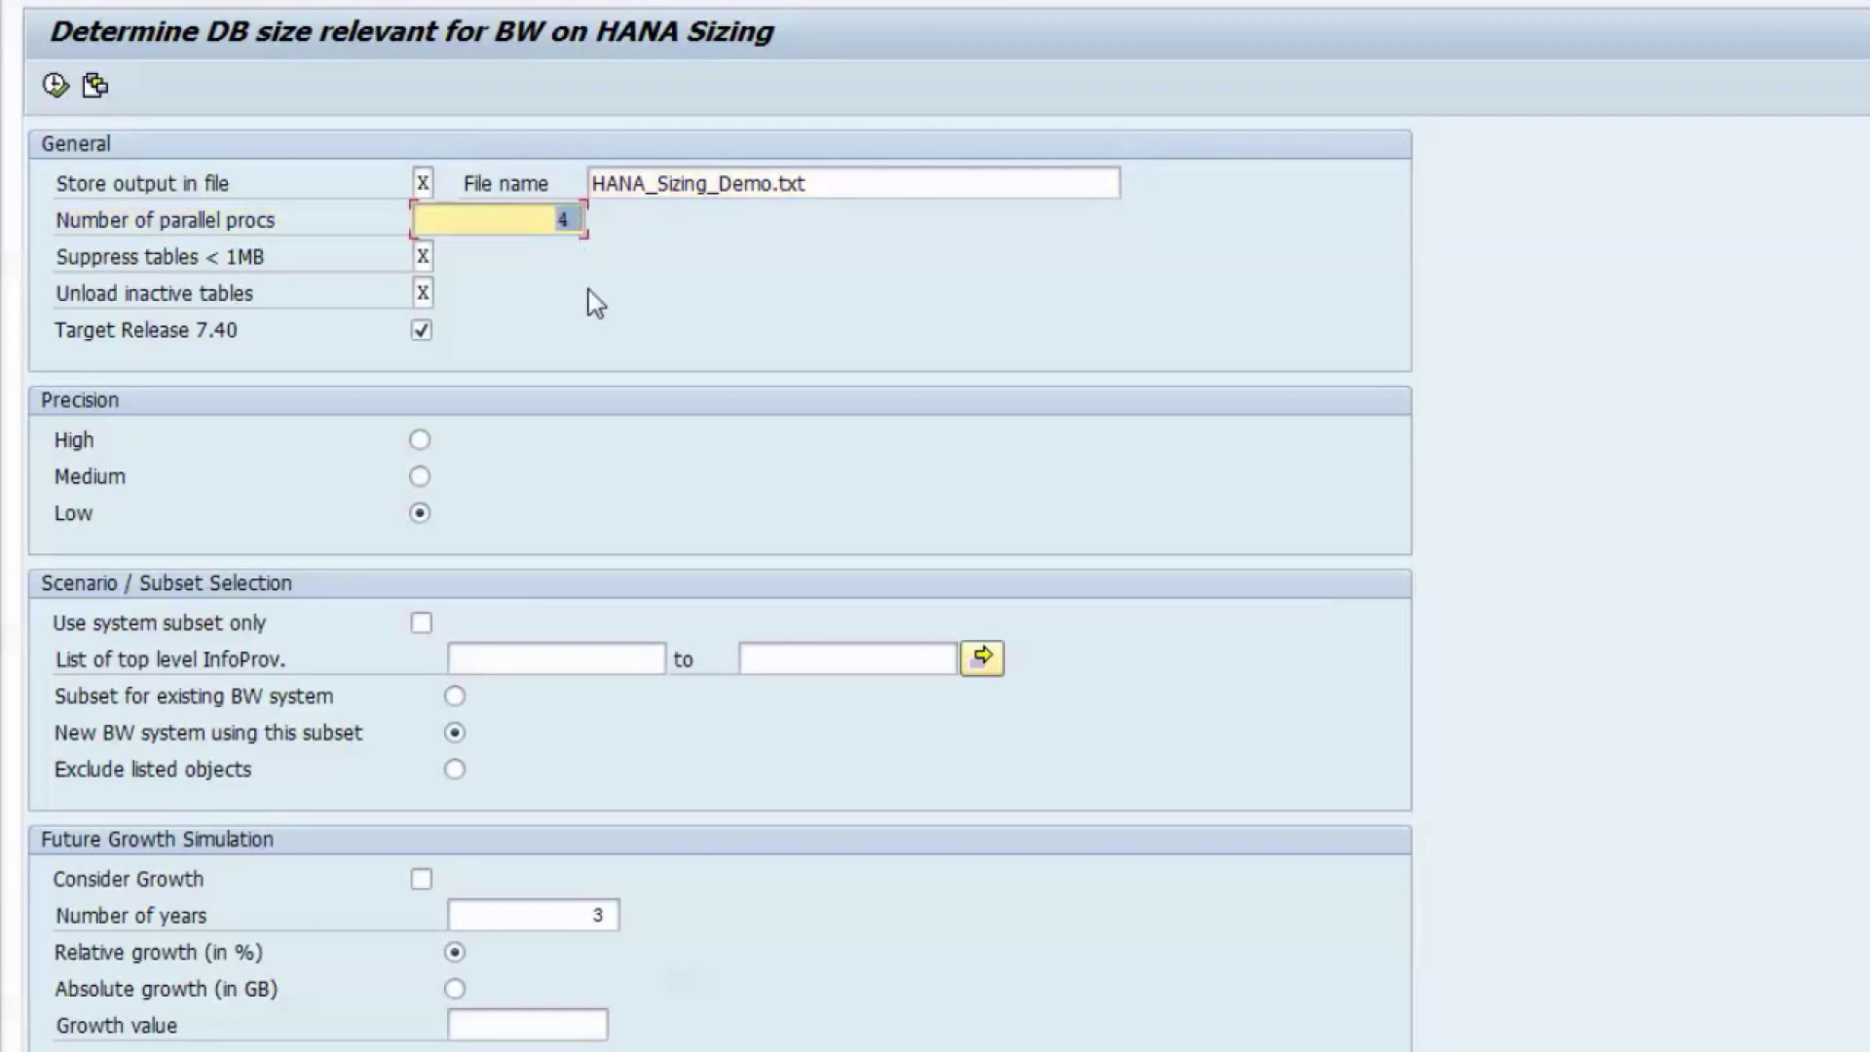
{"action": "type", "text": "10"}
Step: Select Medium in the Precision options of the sizing selection screen
{"action": "left_click", "coordinate": [402, 457]}
{"action": "left_click", "coordinate": [418, 479]}
{"action": "left_click", "coordinate": [420, 515]}
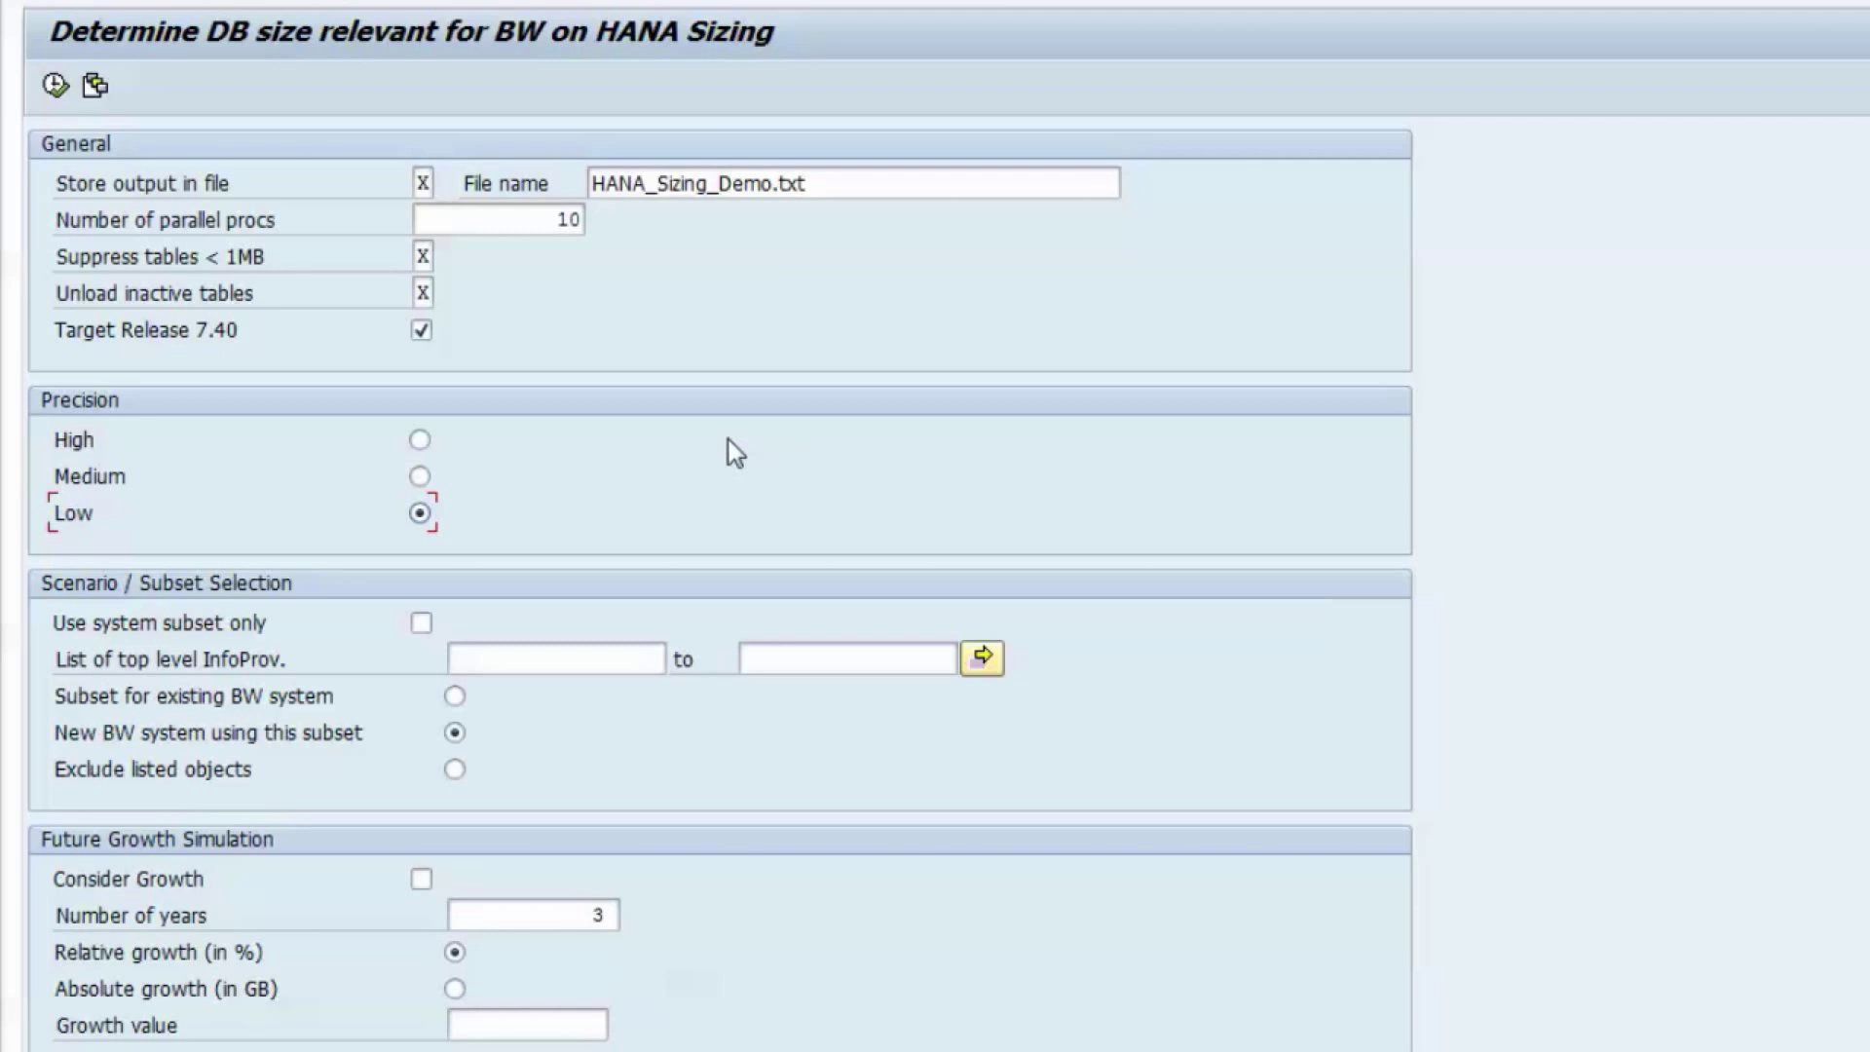
{"action": "left_click", "coordinate": [420, 440]}
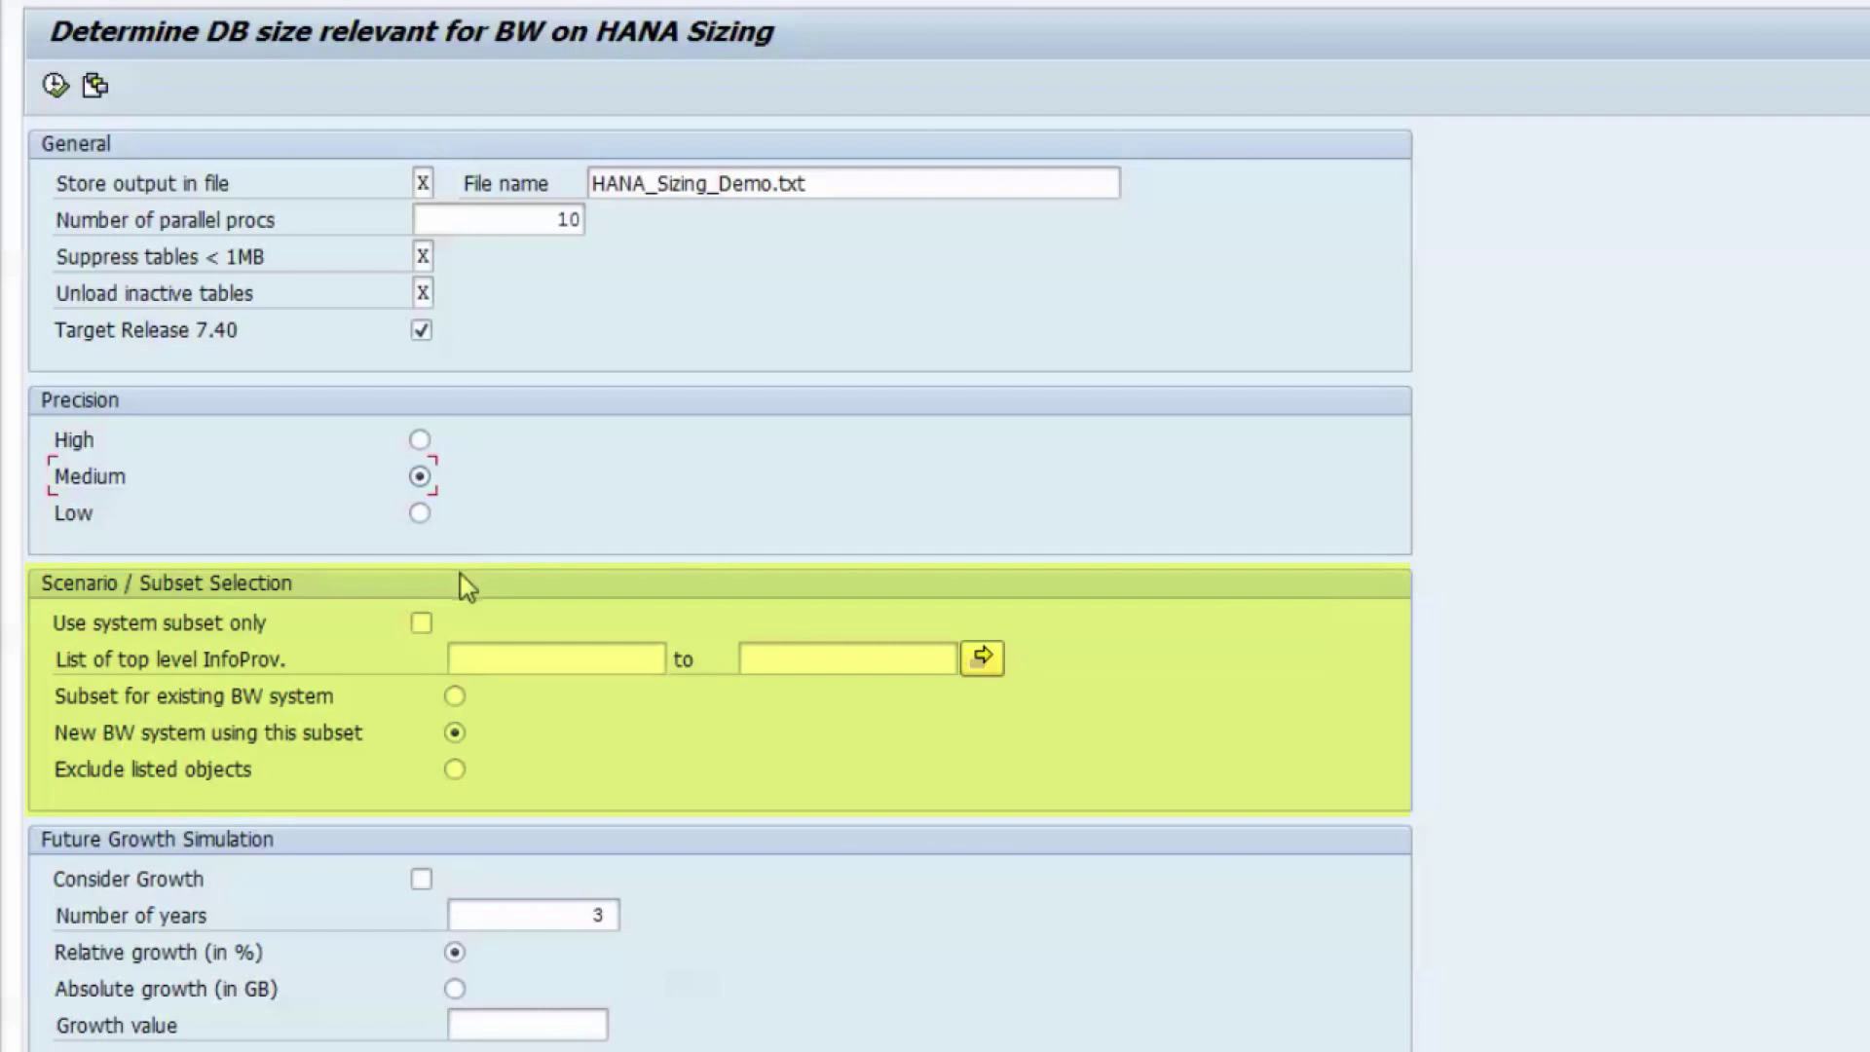
Step: Enable 'Use system subset only' and choose the 'Exclude listed objects' scenario
{"action": "left_click", "coordinate": [422, 624]}
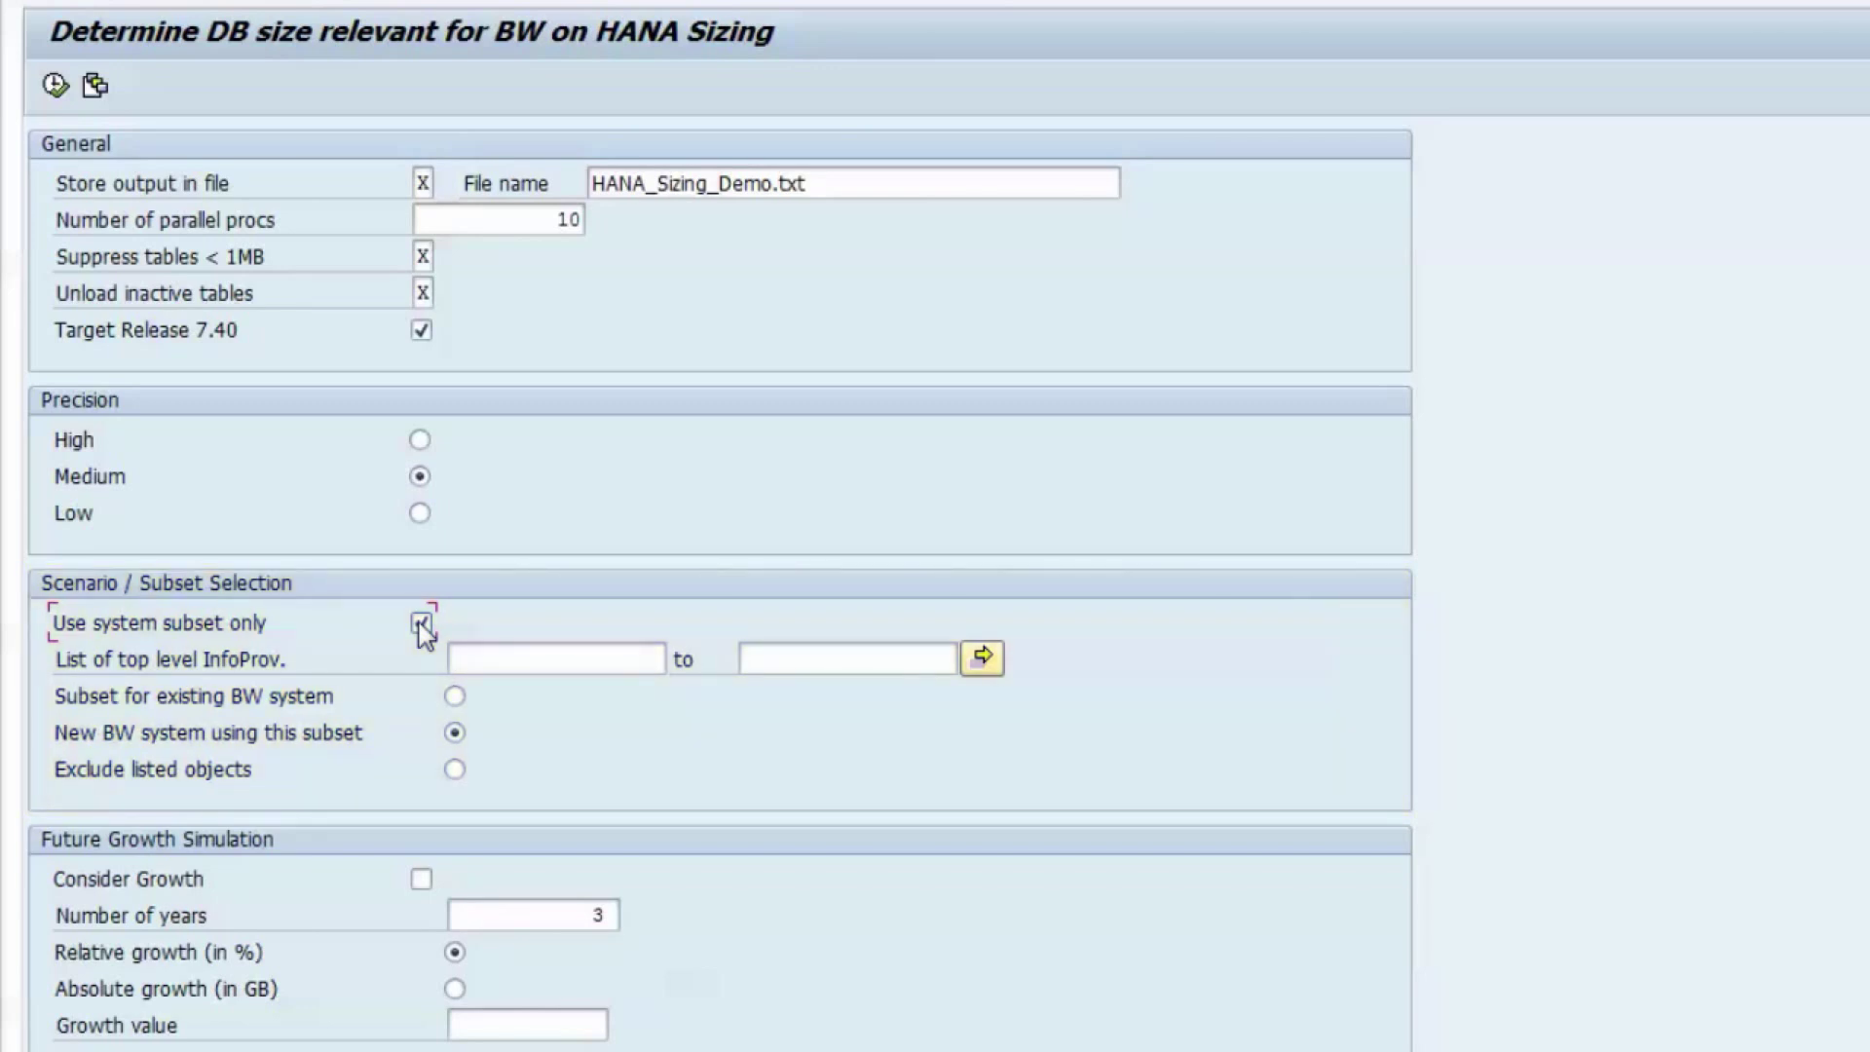
{"action": "left_click", "coordinate": [507, 647]}
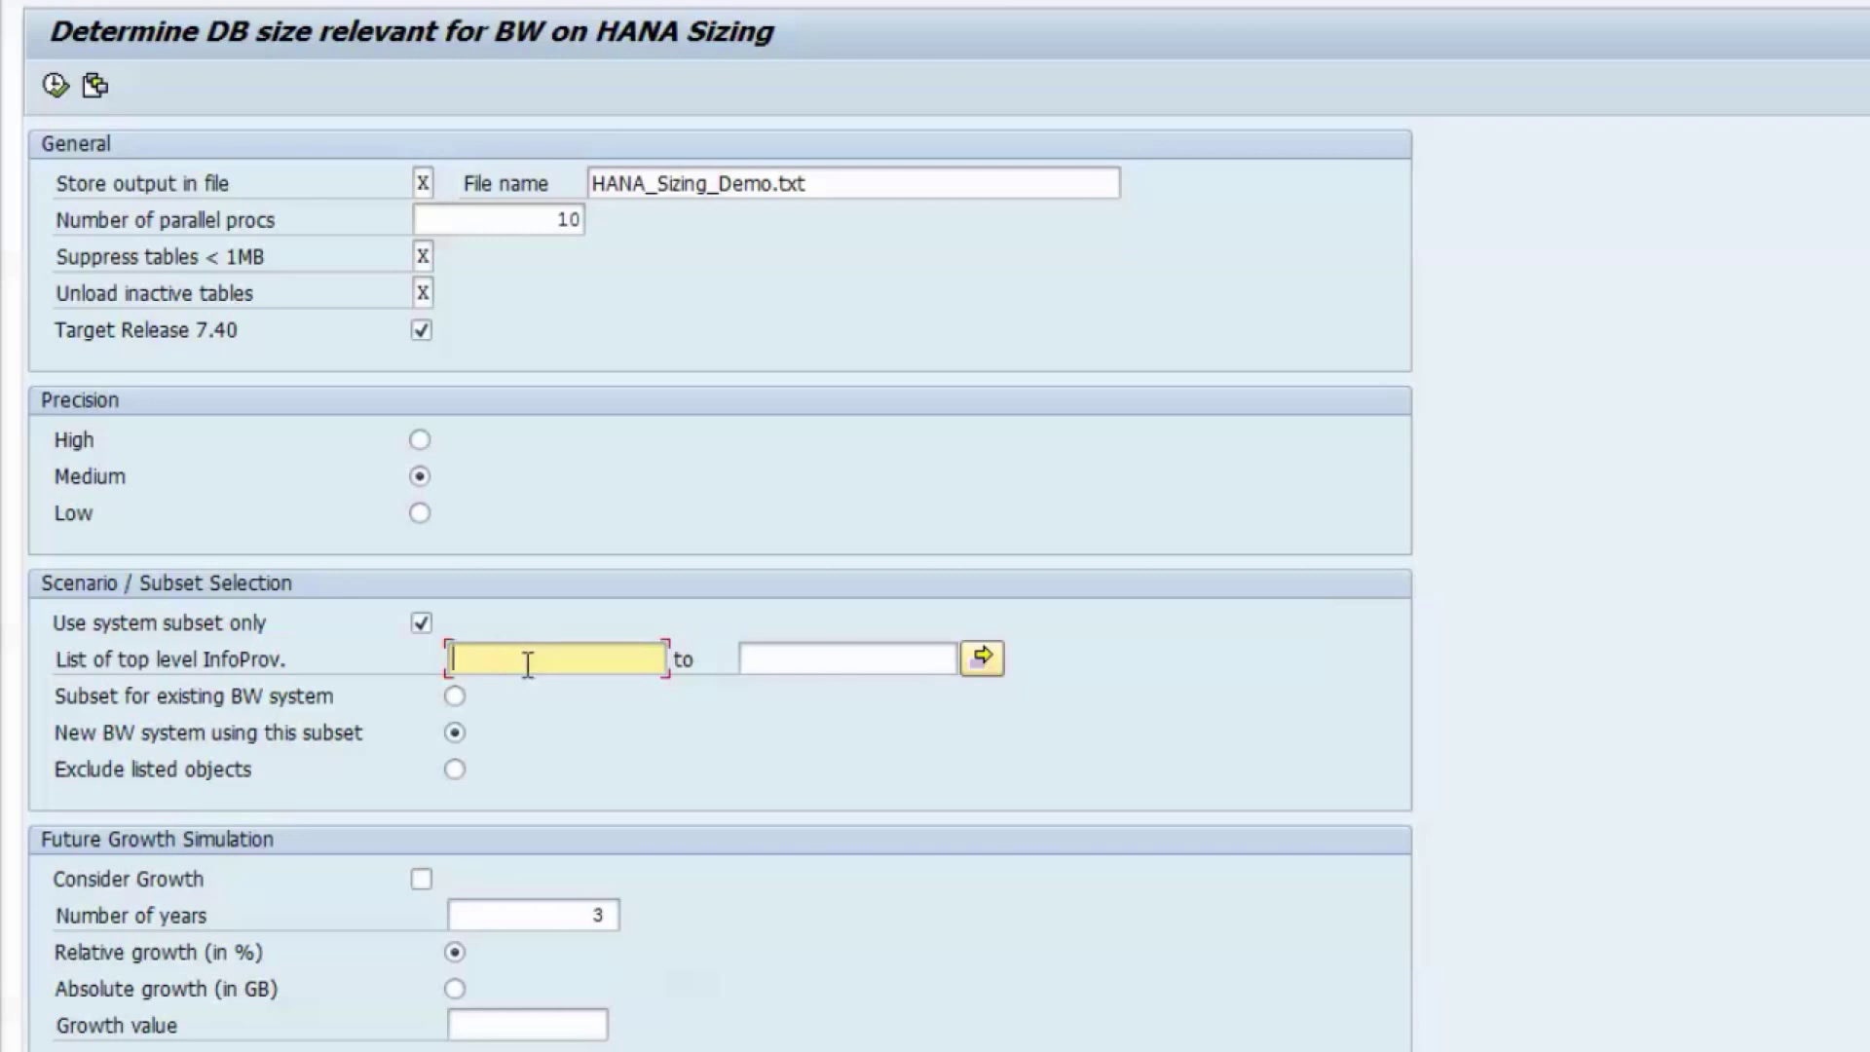
{"action": "left_click", "coordinate": [454, 695]}
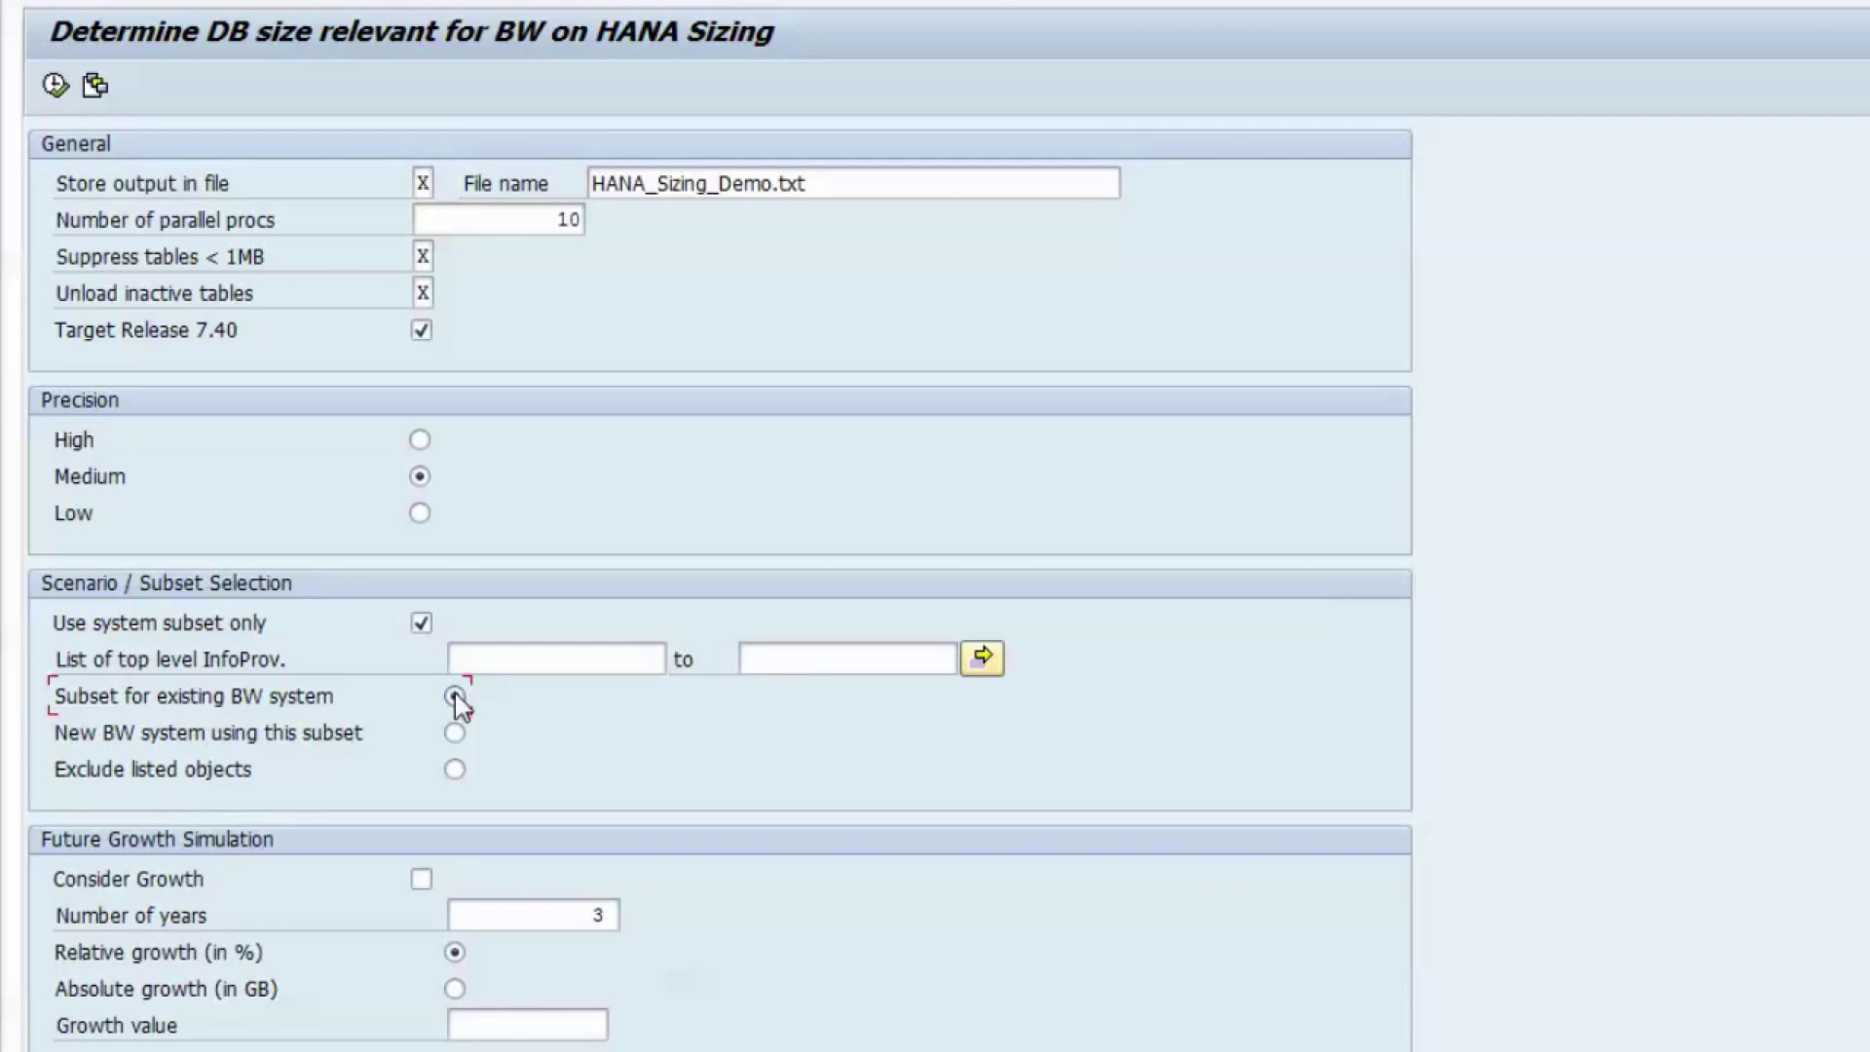
{"action": "left_click", "coordinate": [455, 734]}
{"action": "left_click", "coordinate": [456, 733]}
{"action": "left_click", "coordinate": [455, 771]}
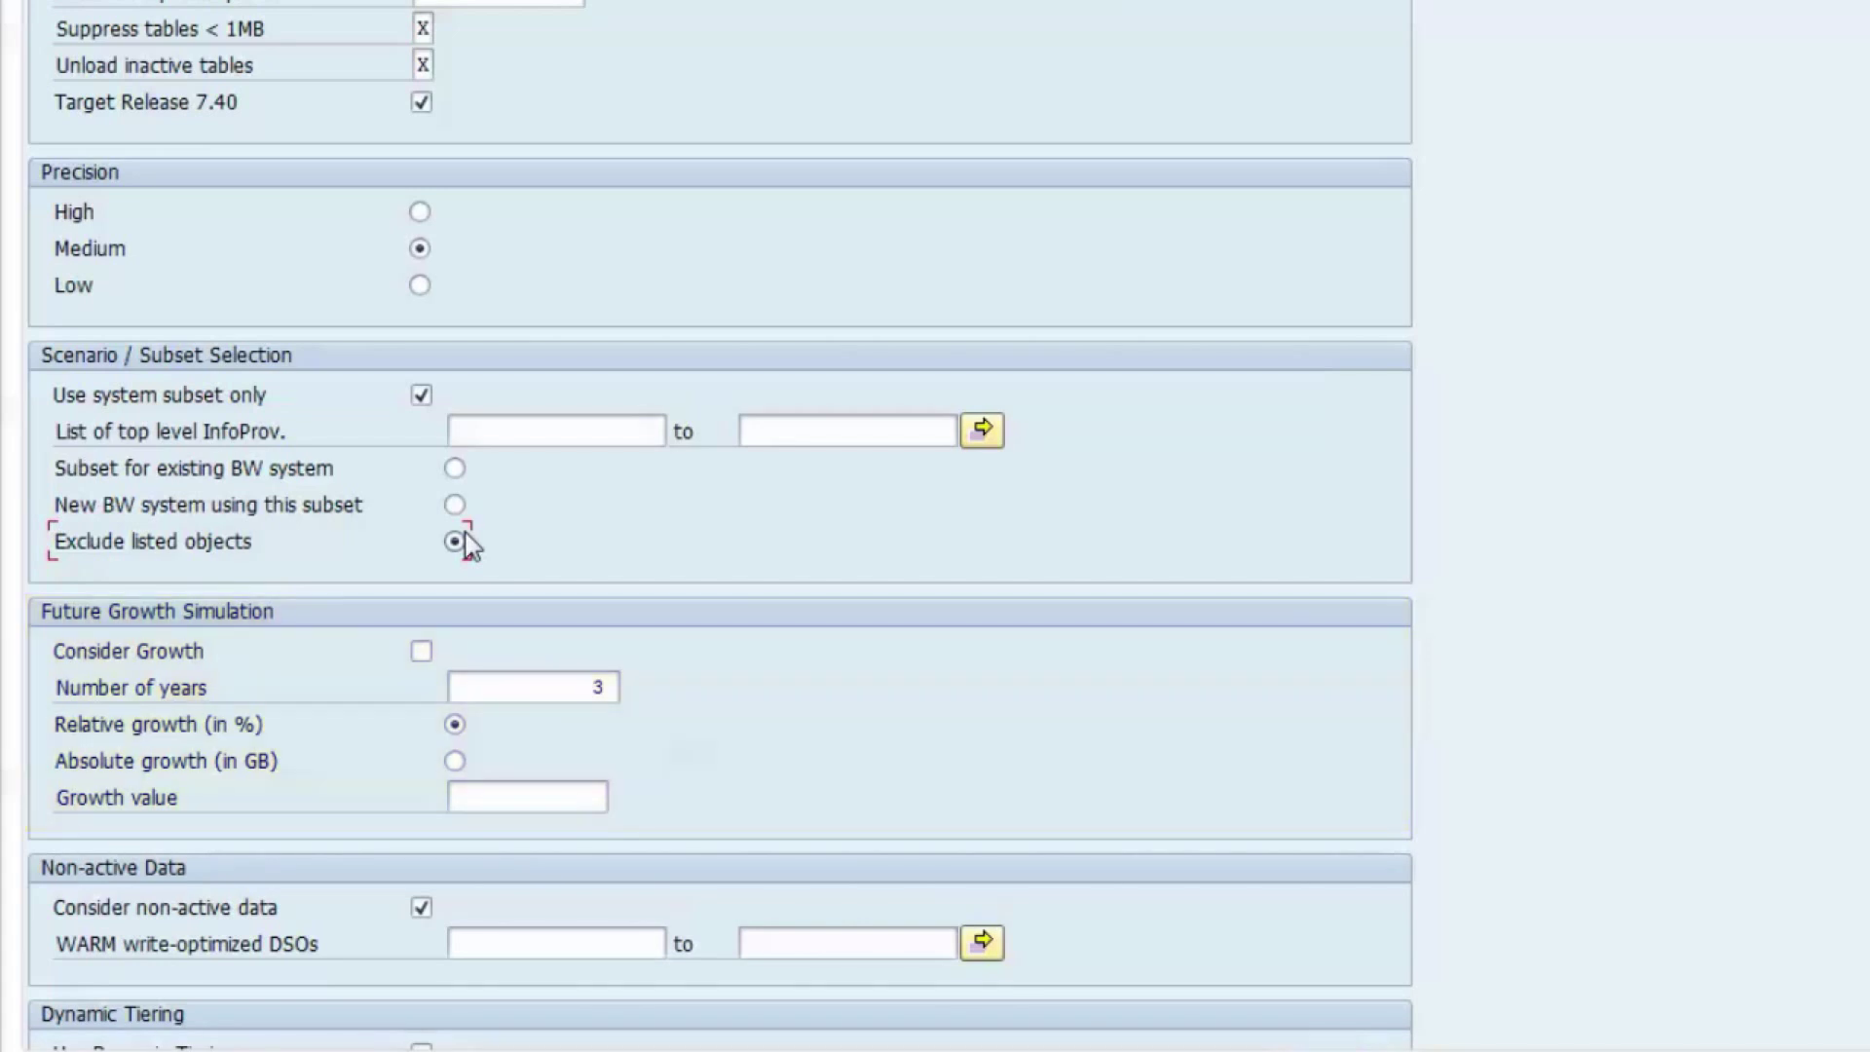
Step: Enable Consider Growth with a relative growth value of 40 over 3 years
{"action": "left_click", "coordinate": [421, 651]}
{"action": "left_click", "coordinate": [529, 798]}
{"action": "type", "text": "40"}
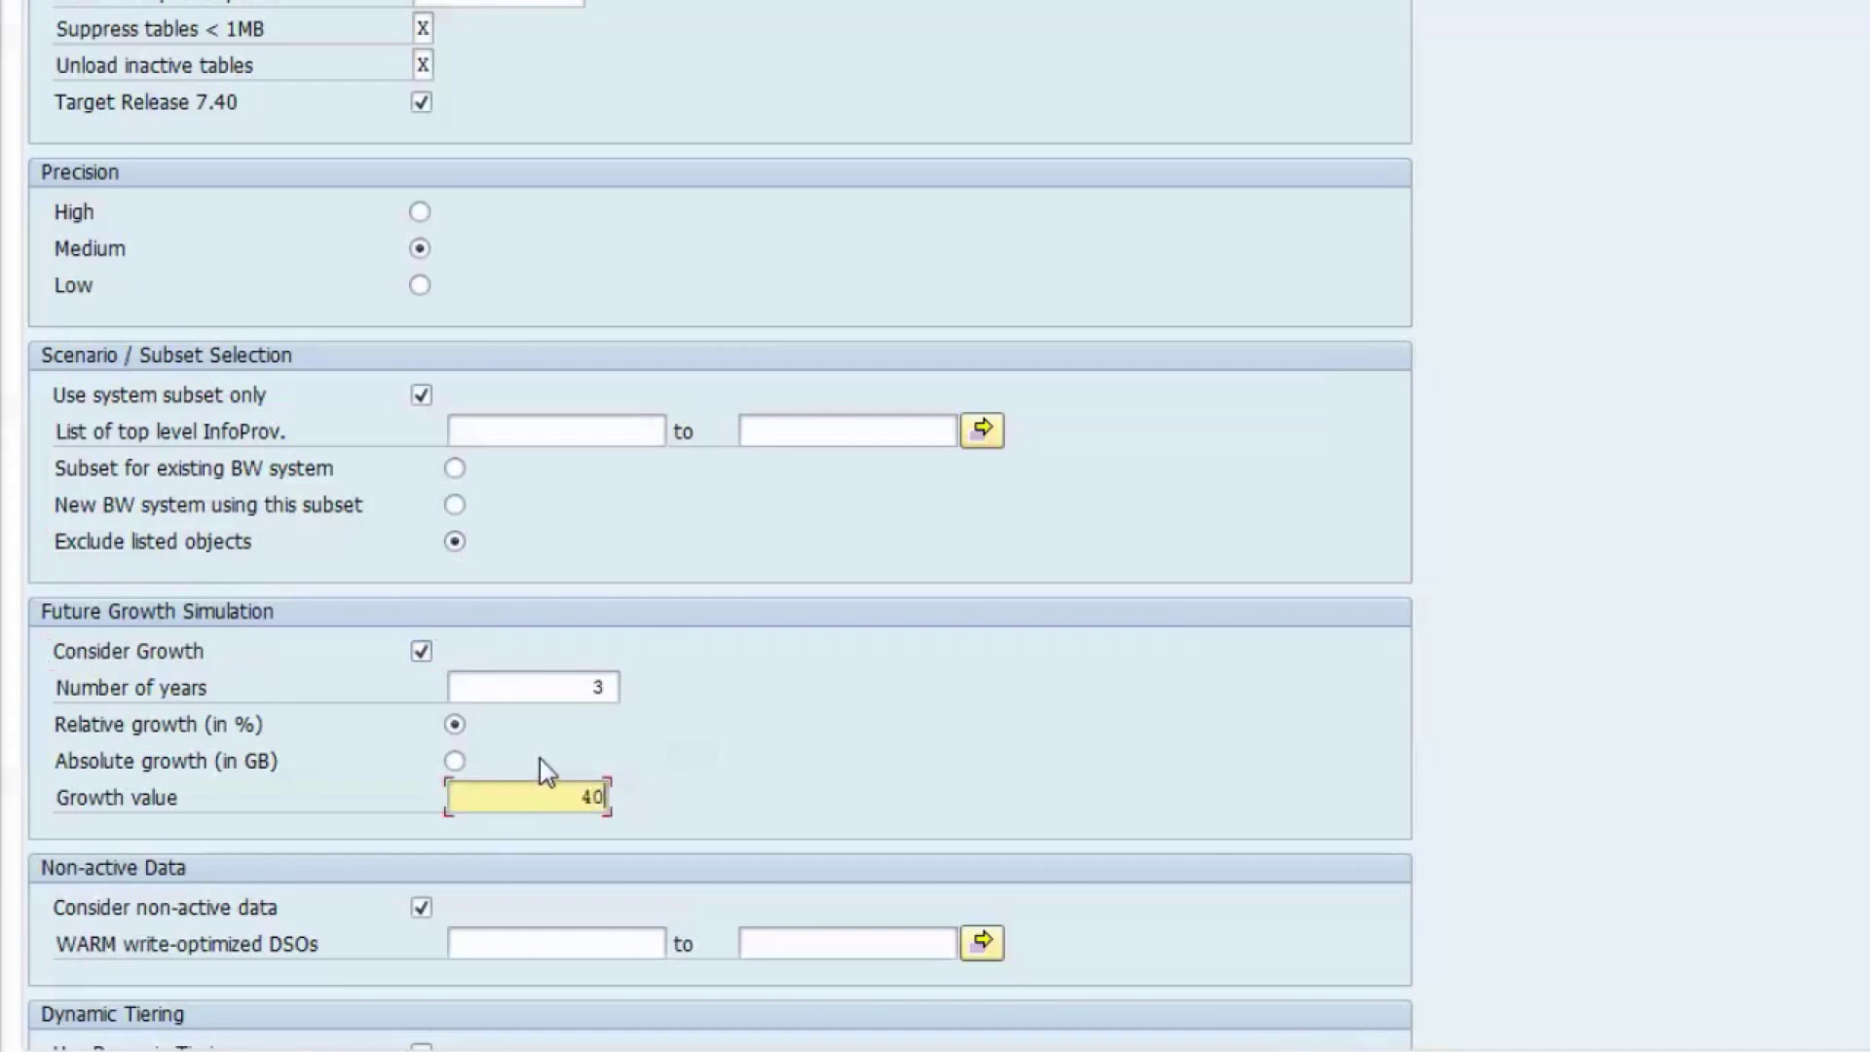
{"action": "scroll", "coordinate": [967, 703], "scroll_direction": "down", "scroll_amount": 4}
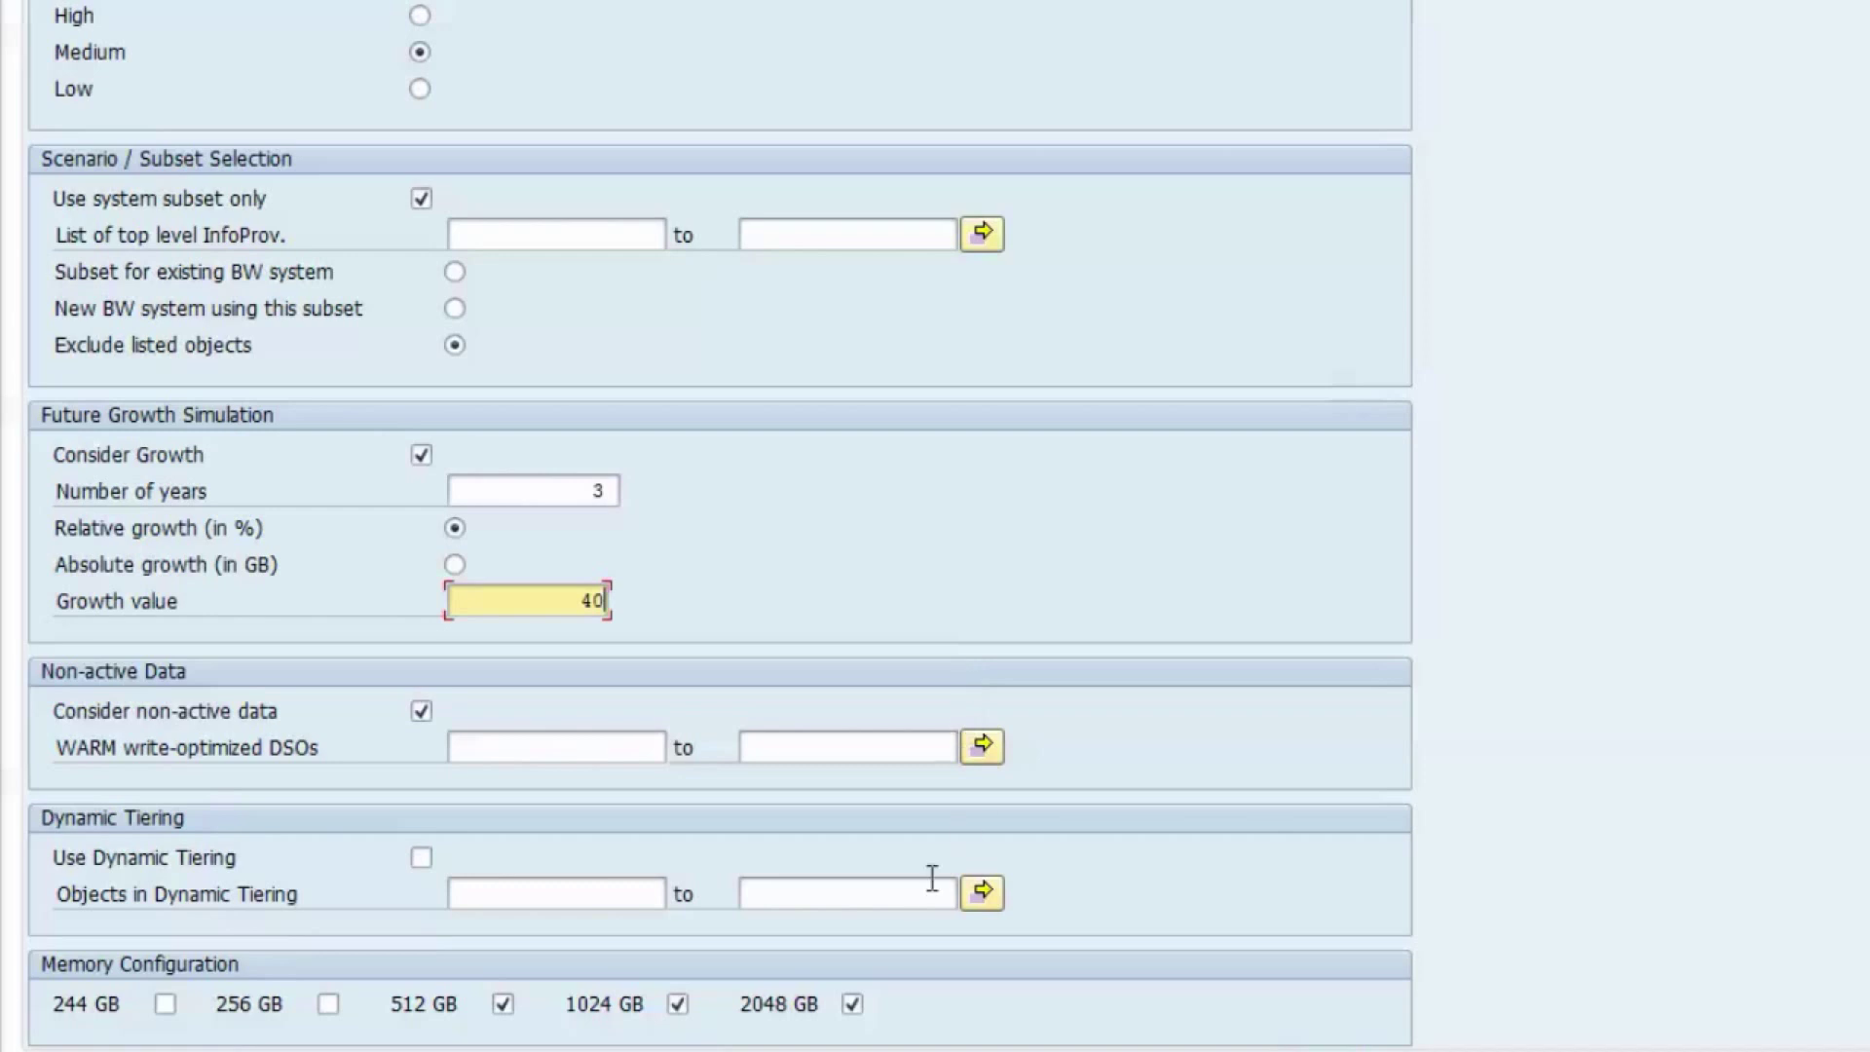
{"action": "left_click", "coordinate": [617, 749]}
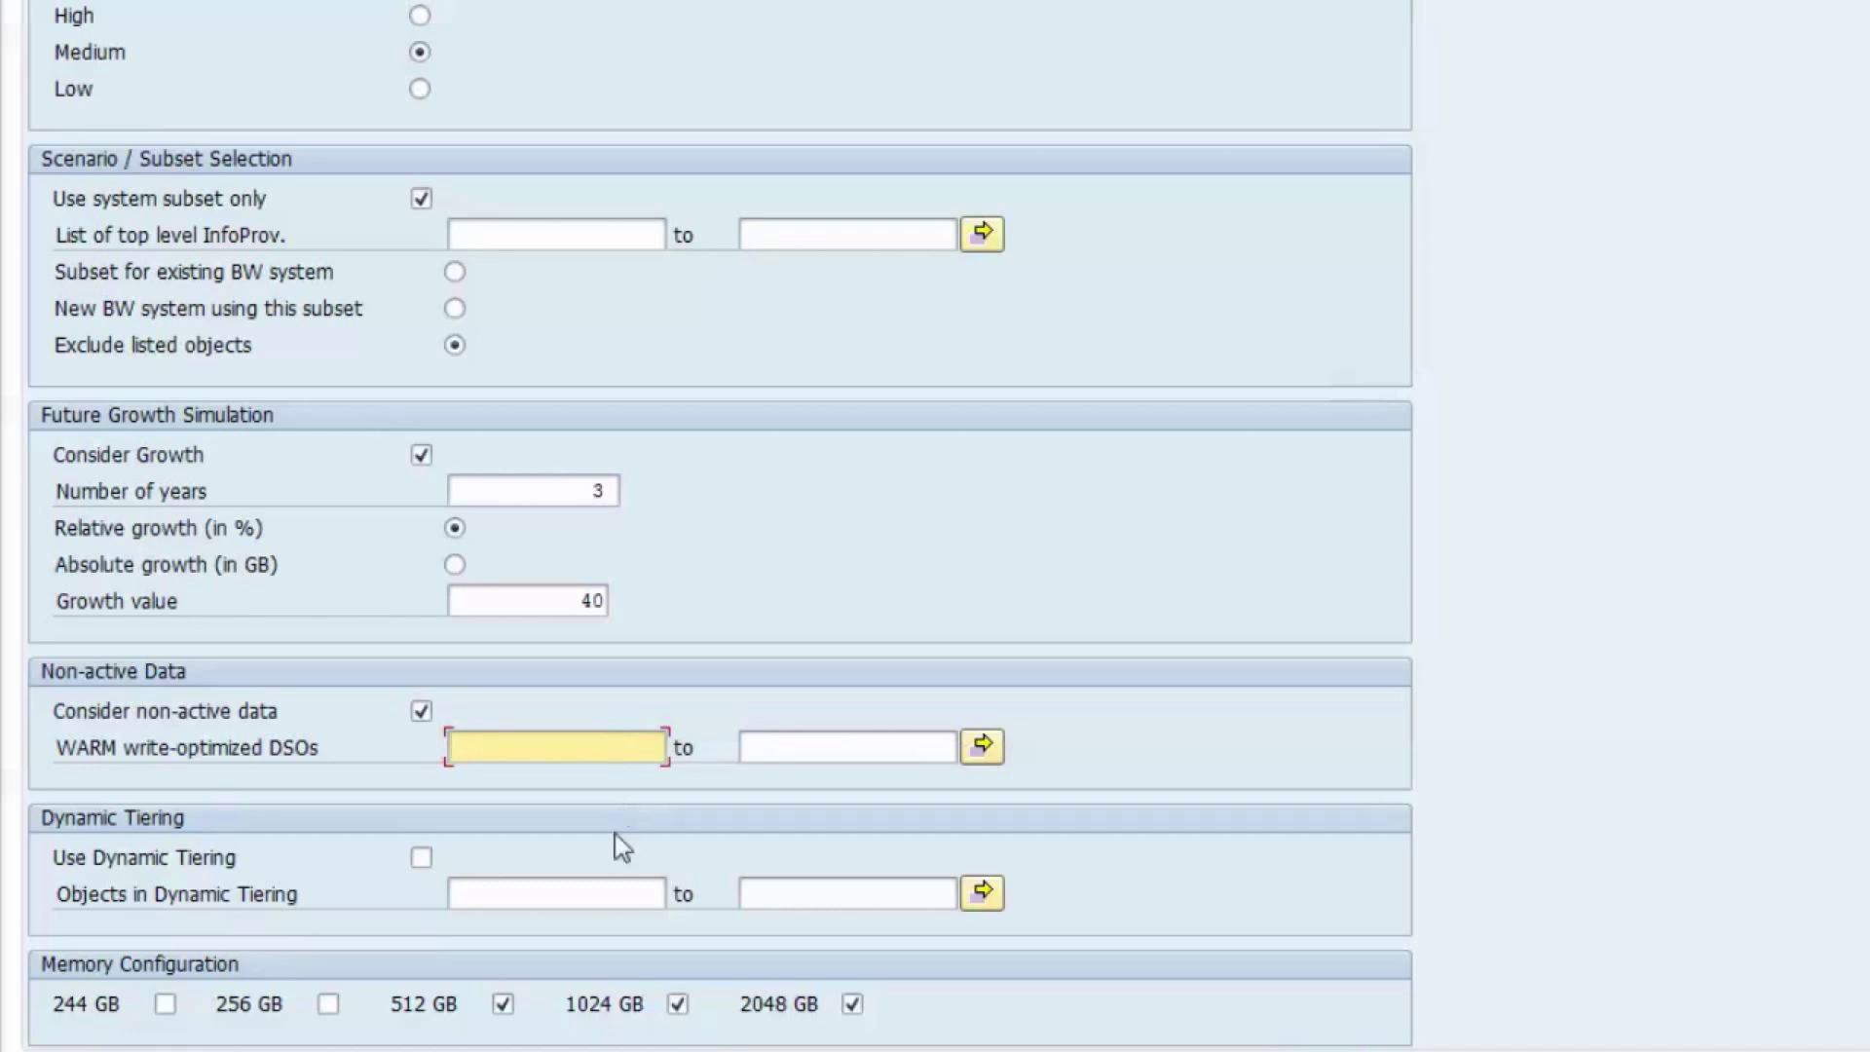
{"action": "left_click", "coordinate": [594, 894]}
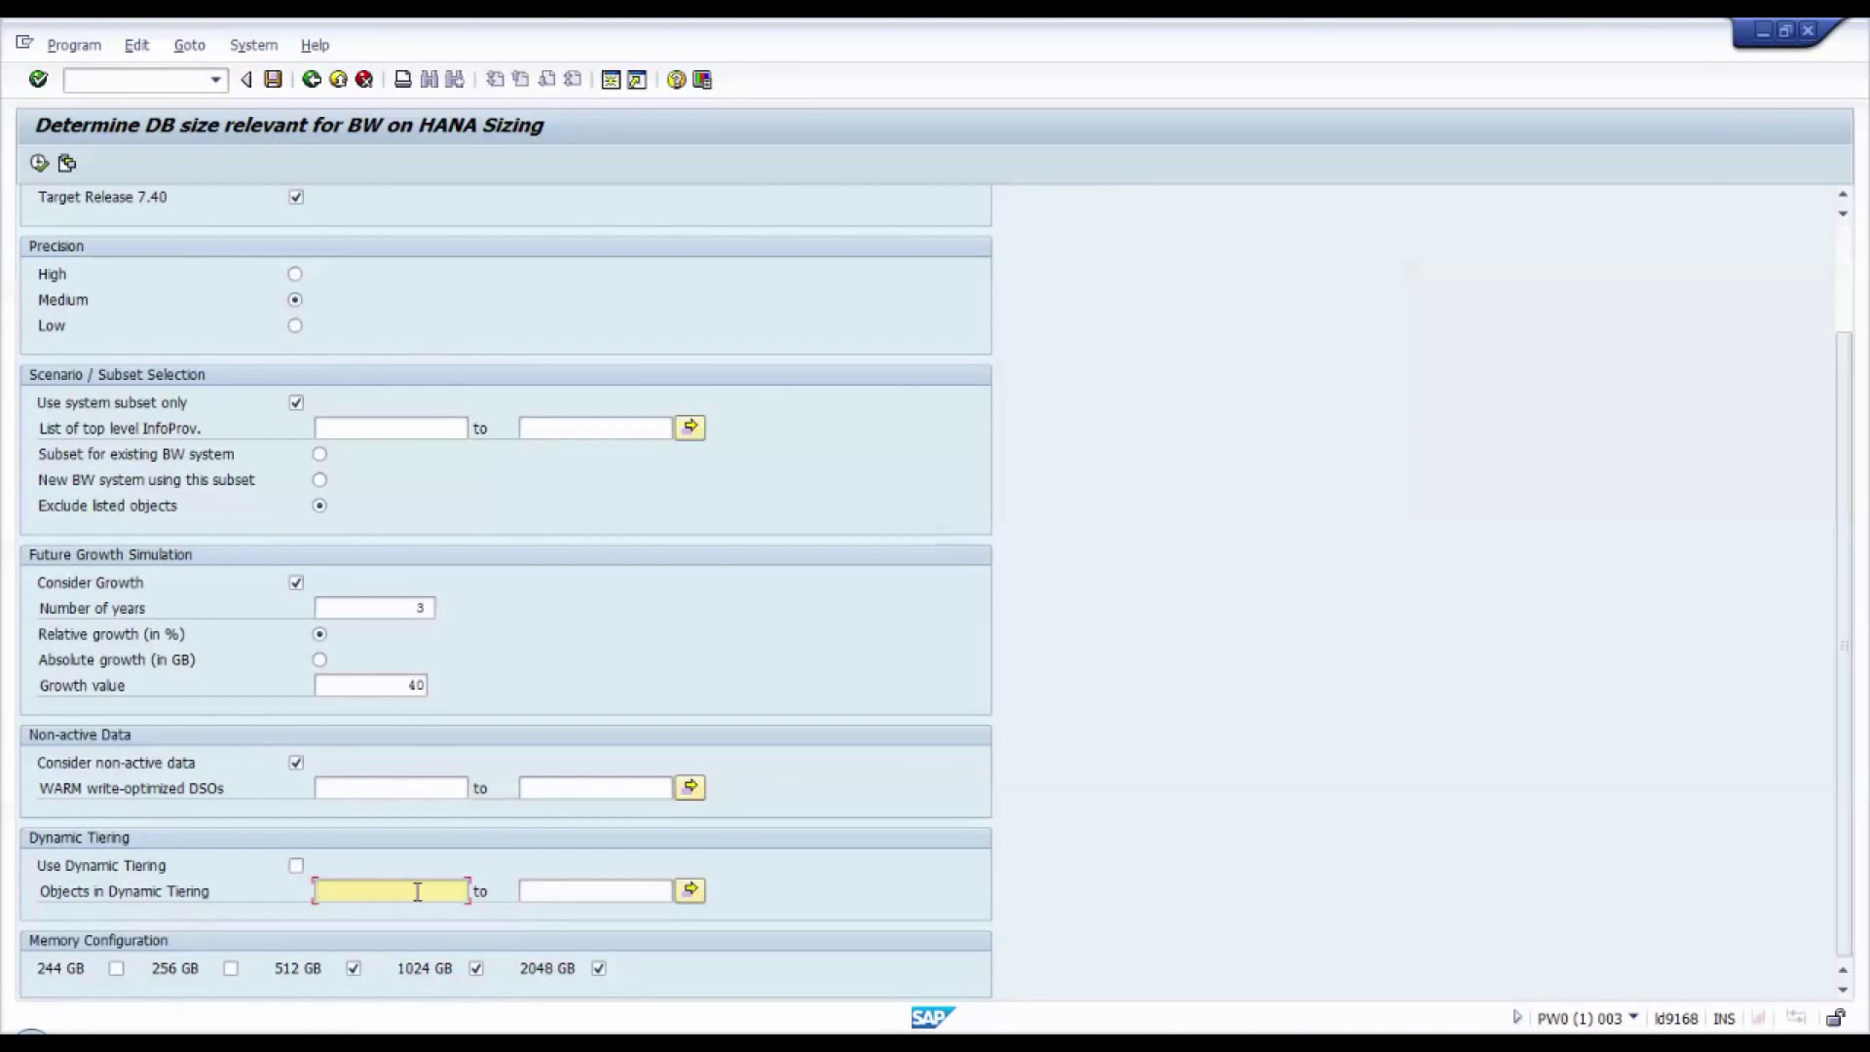
Step: Open AL11 with /nal11 and list the files in the DIR_HOME work directory
{"action": "left_click", "coordinate": [130, 78]}
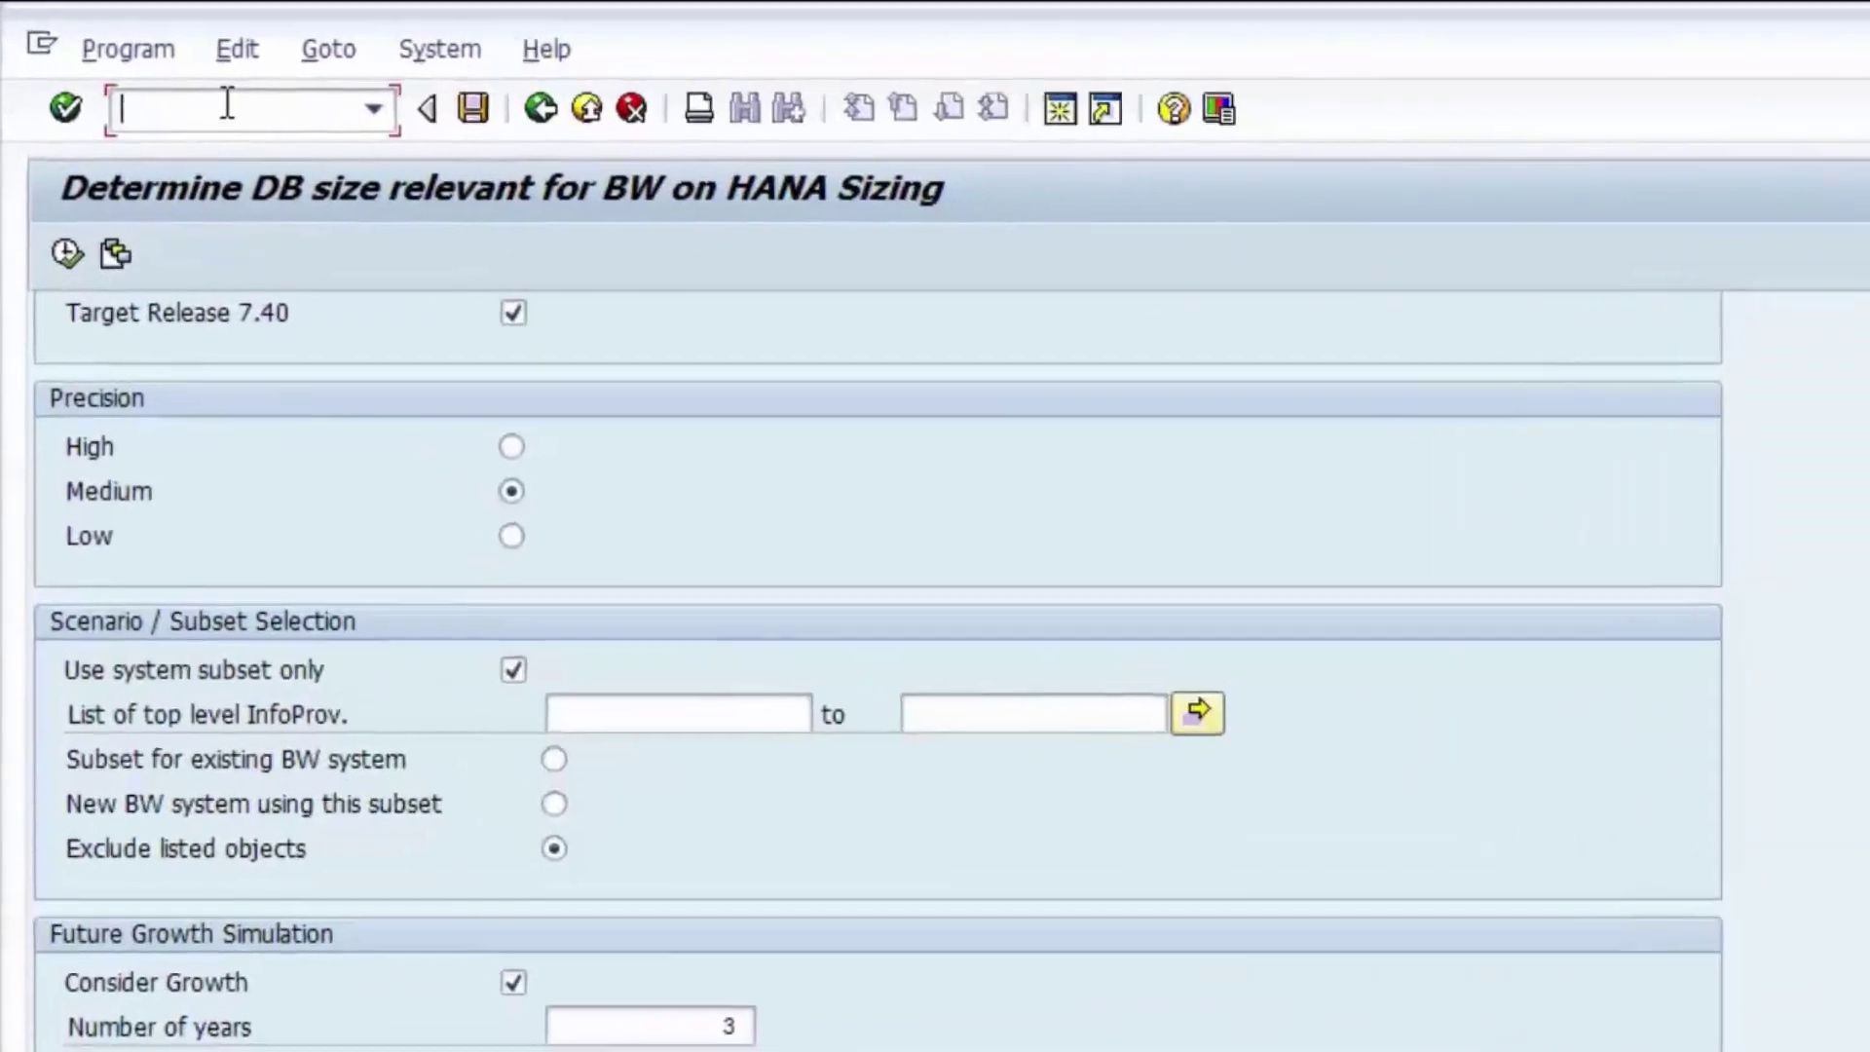
{"action": "type", "text": "/n"}
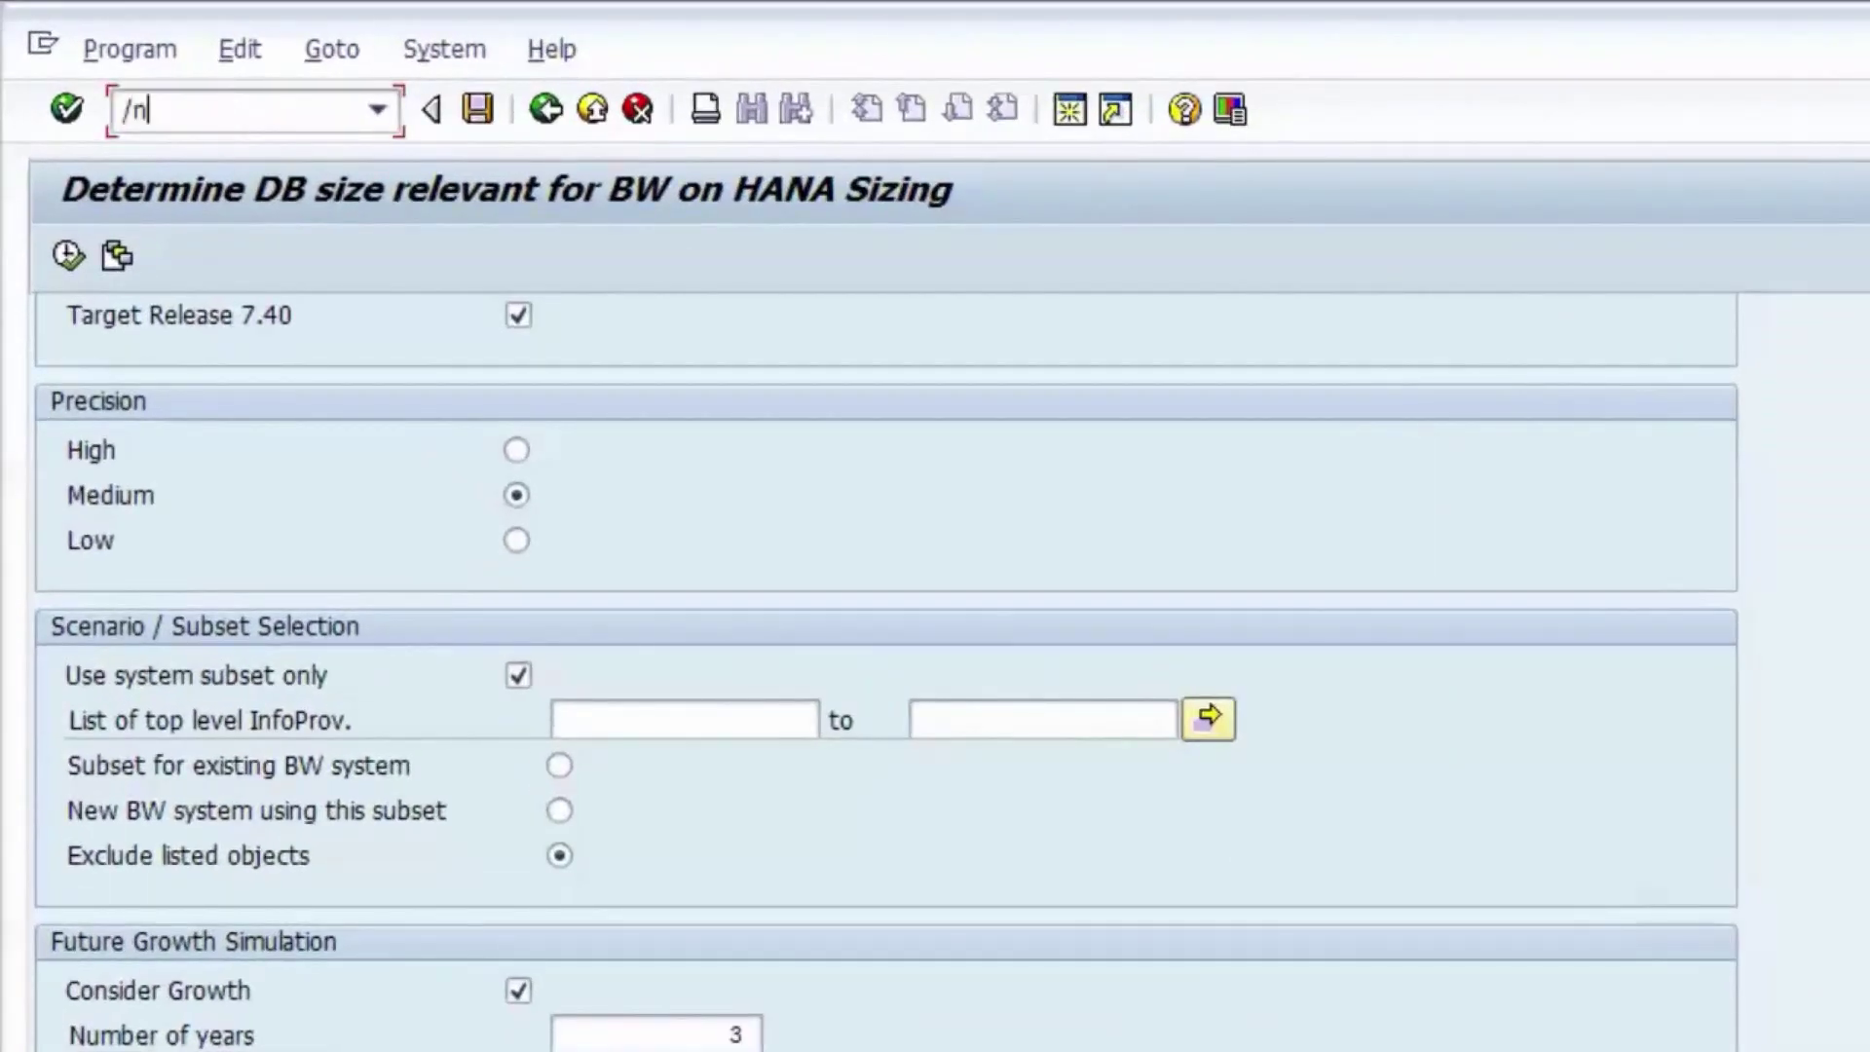
{"action": "type", "text": "al11"}
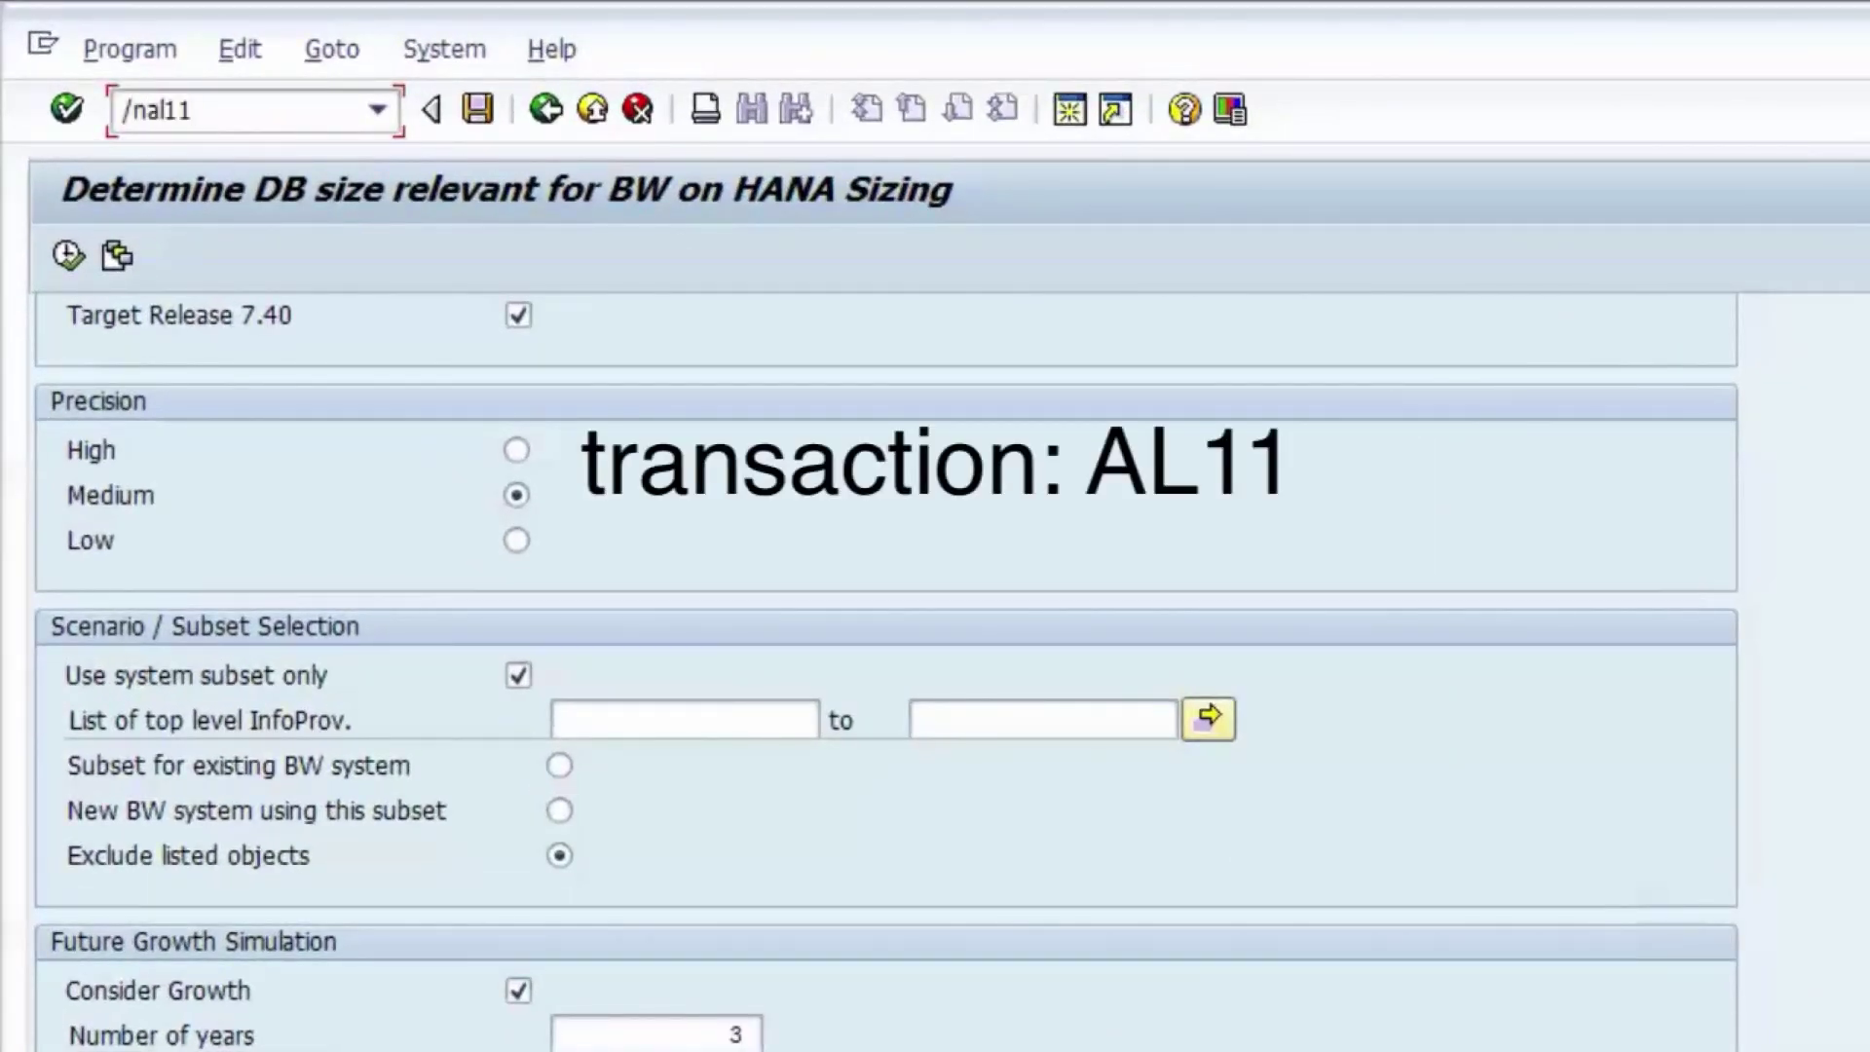
{"action": "key", "text": "Return"}
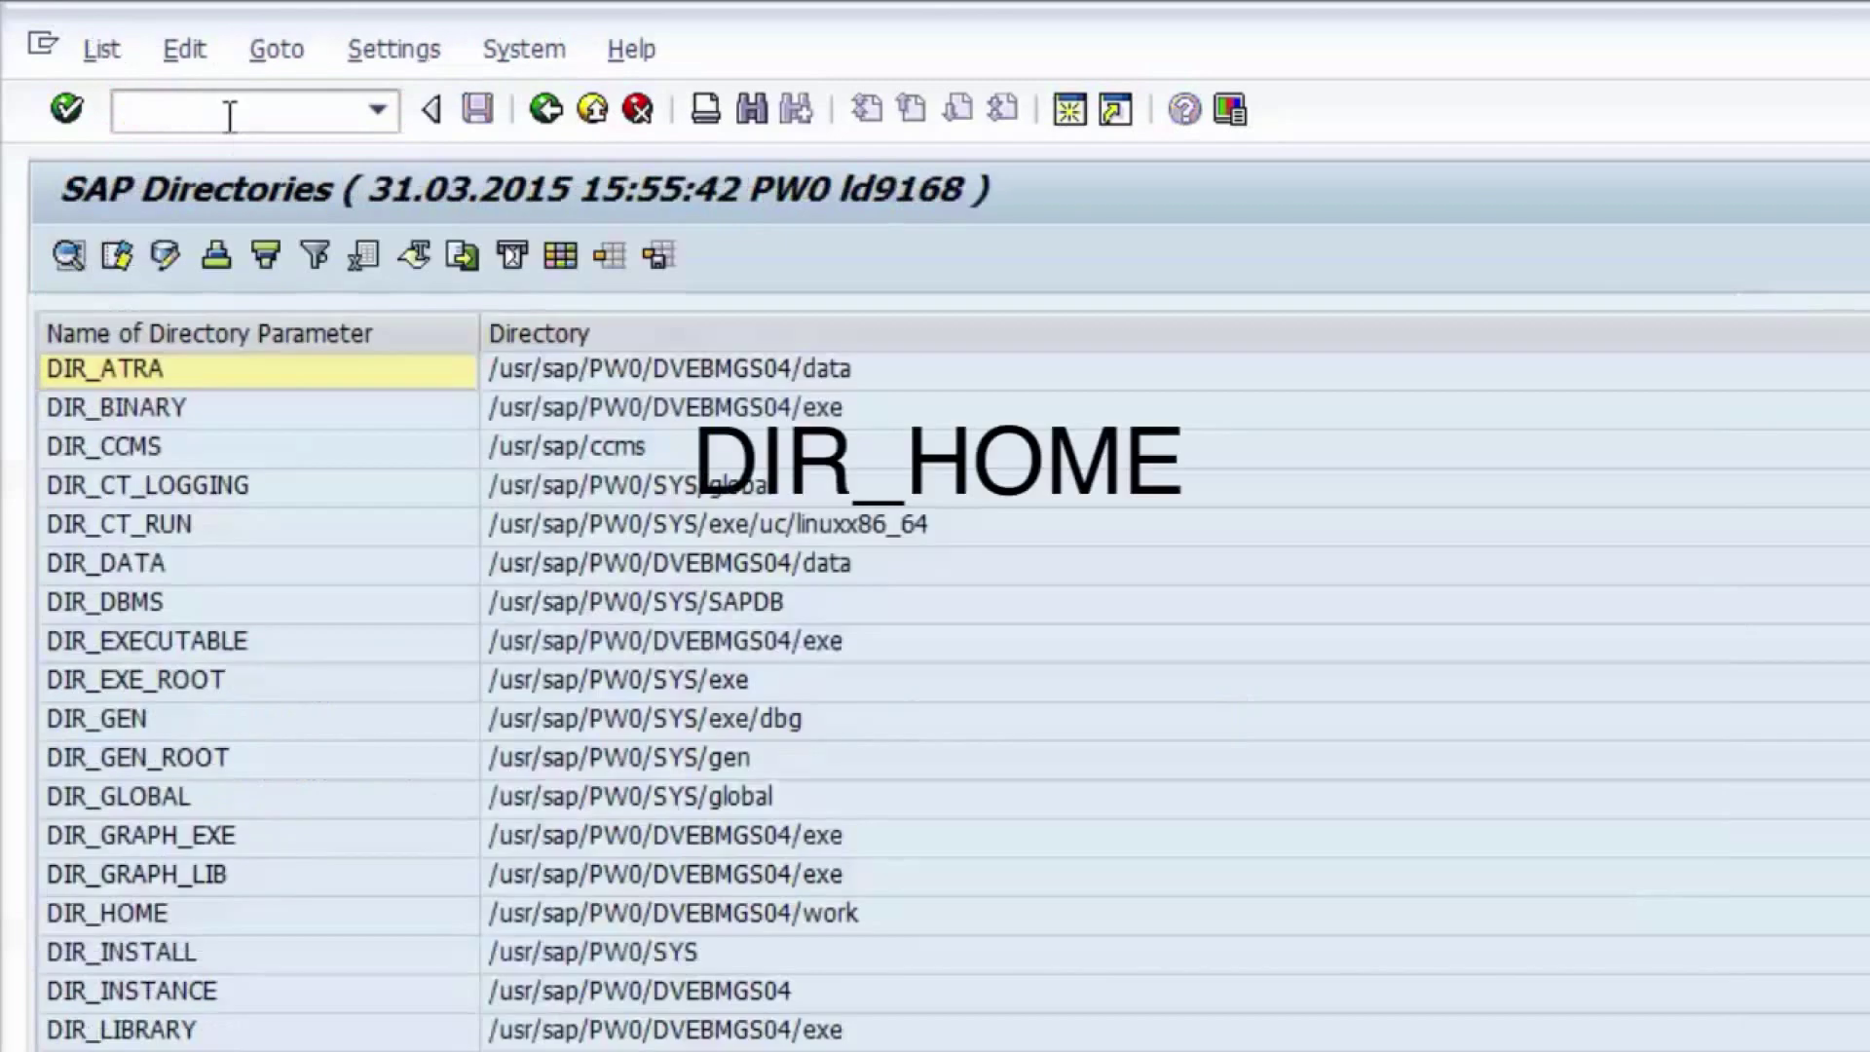
{"action": "left_click", "coordinate": [140, 916]}
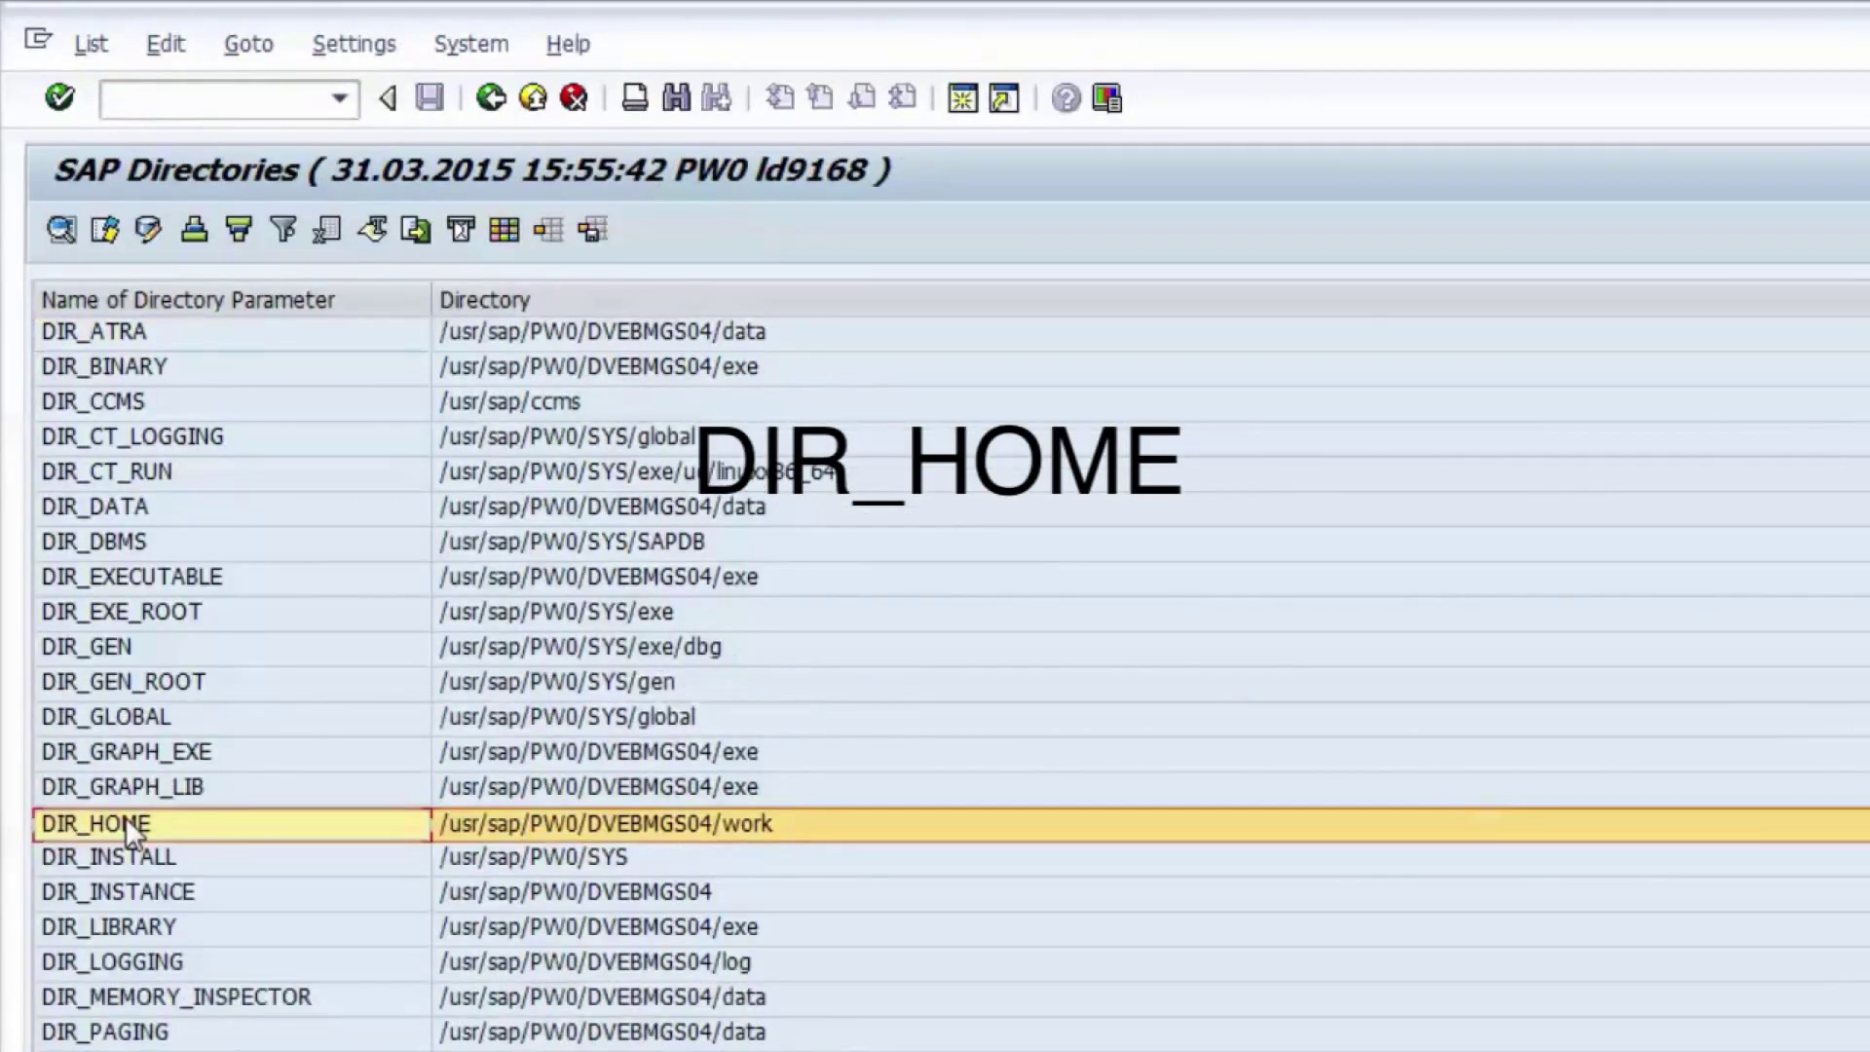
{"action": "double_click", "coordinate": [125, 824]}
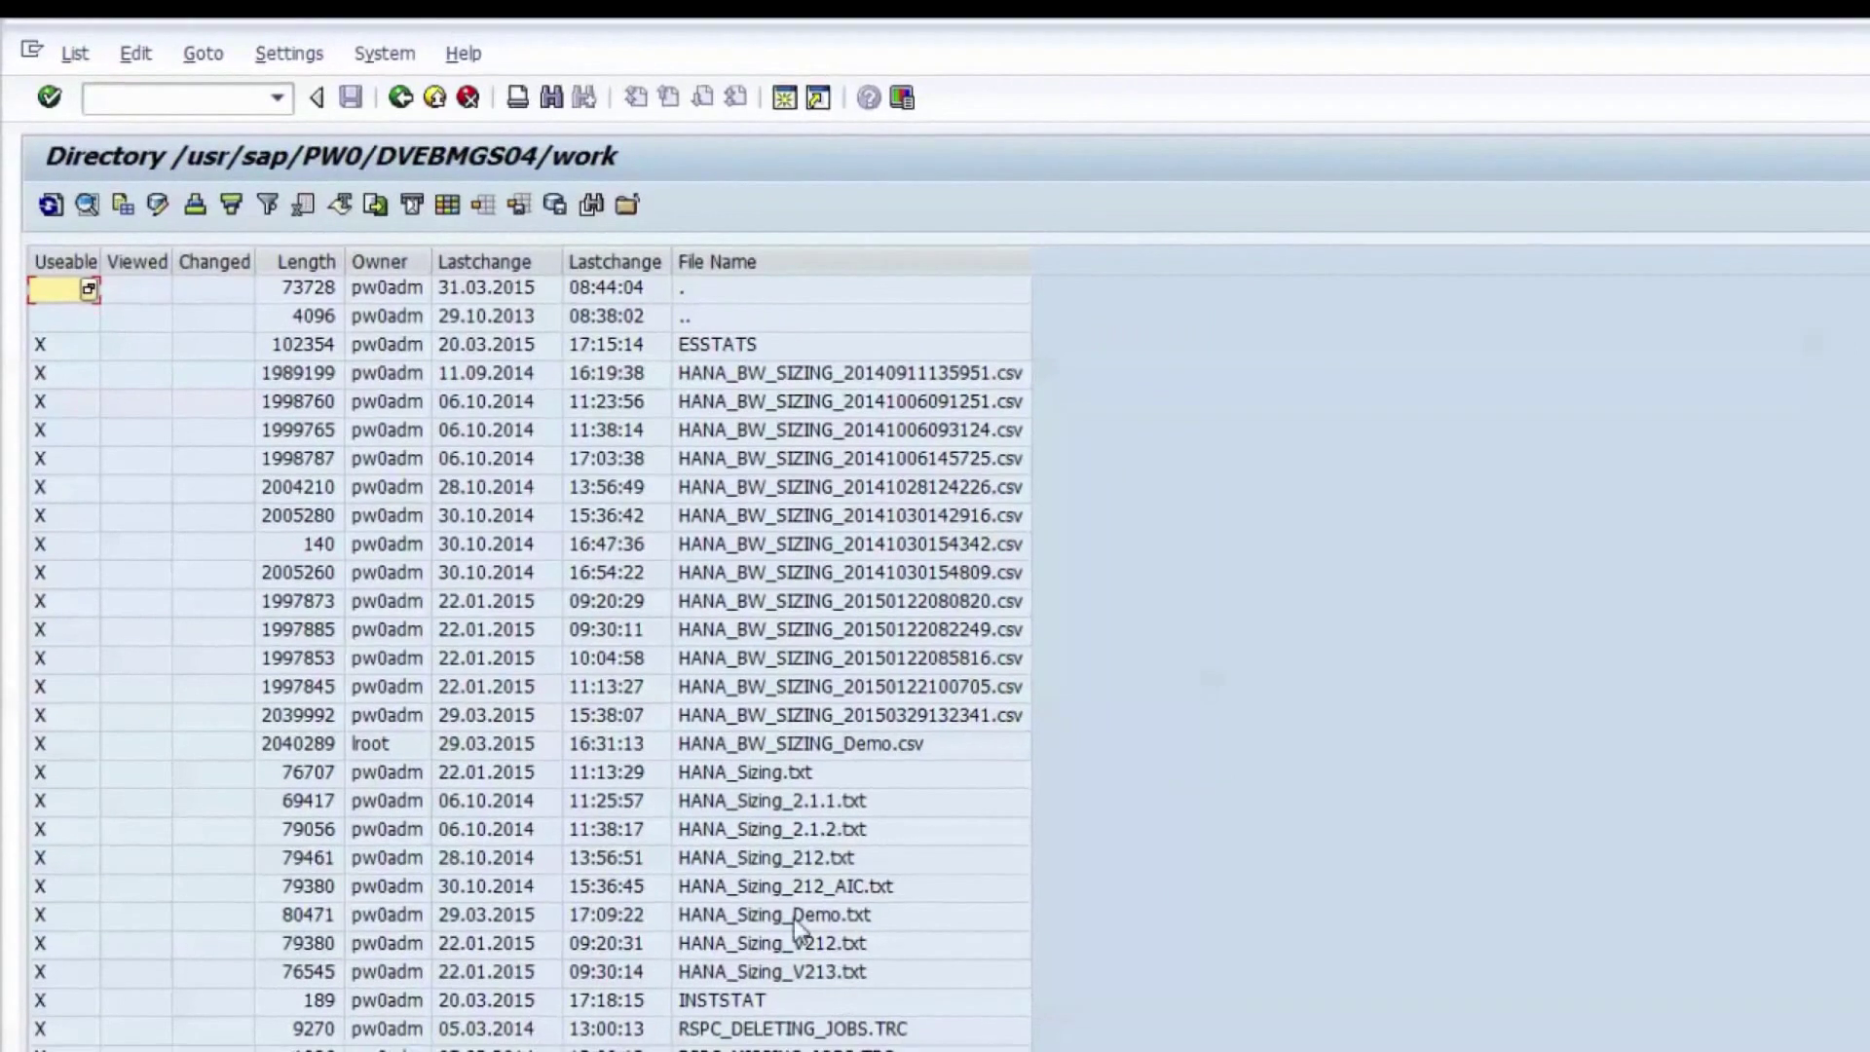
Step: Open HANA_Sizing_Demo.txt and scroll to the recommendation of 1447 GB on three 1024 GB nodes
{"action": "double_click", "coordinate": [793, 917]}
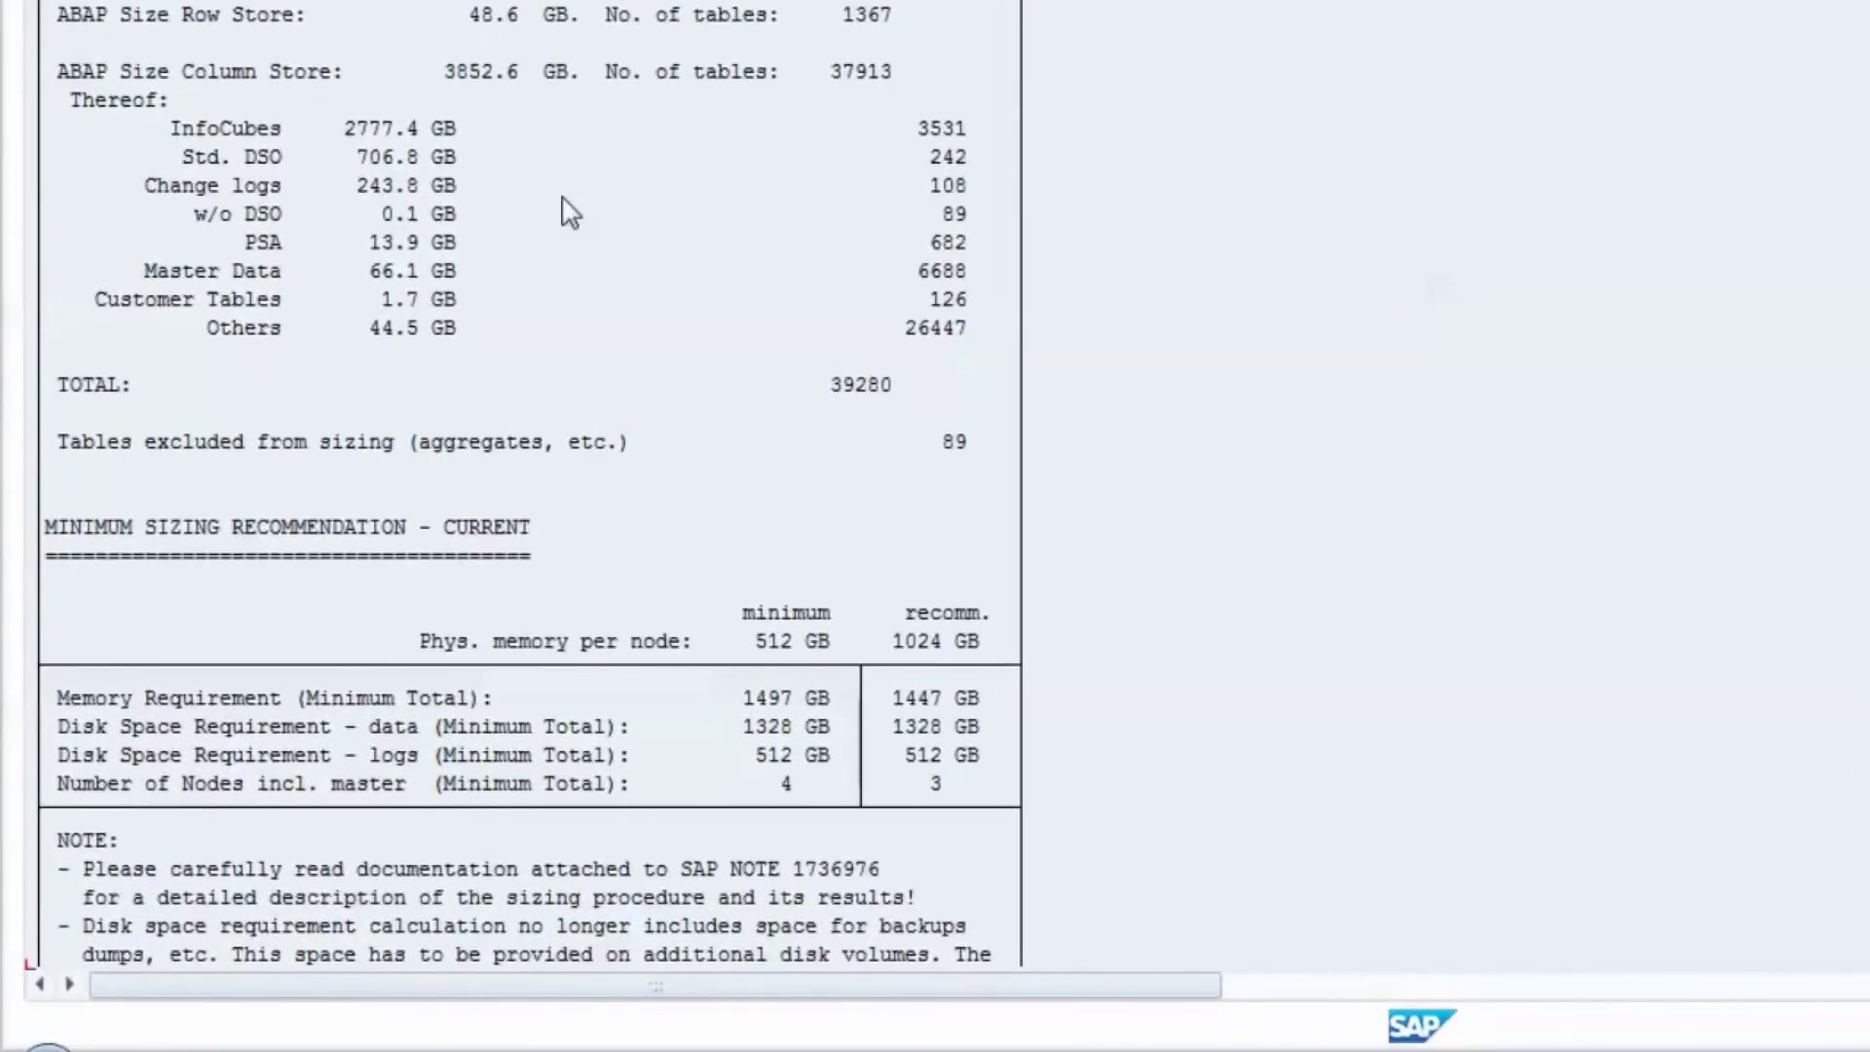
{"action": "scroll", "coordinate": [570, 208], "scroll_direction": "down", "scroll_amount": 4}
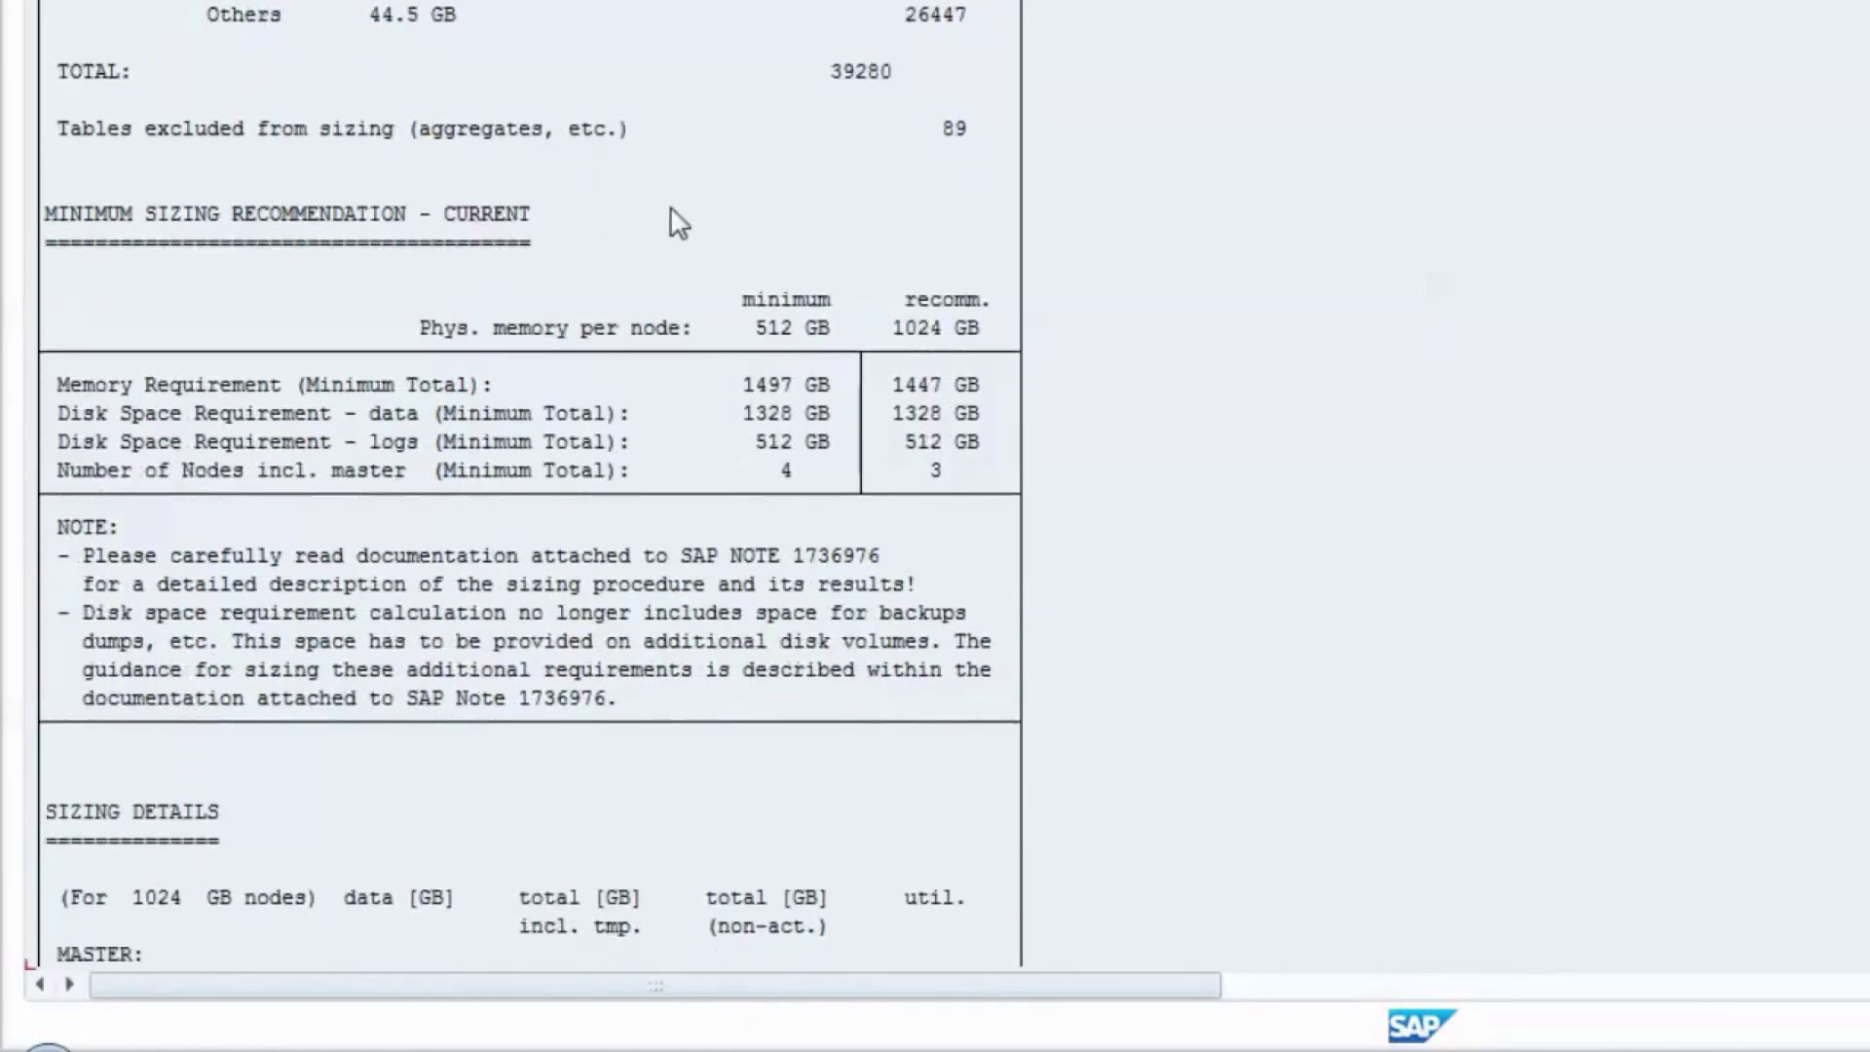
{"action": "scroll", "coordinate": [672, 217], "scroll_direction": "down", "scroll_amount": 2}
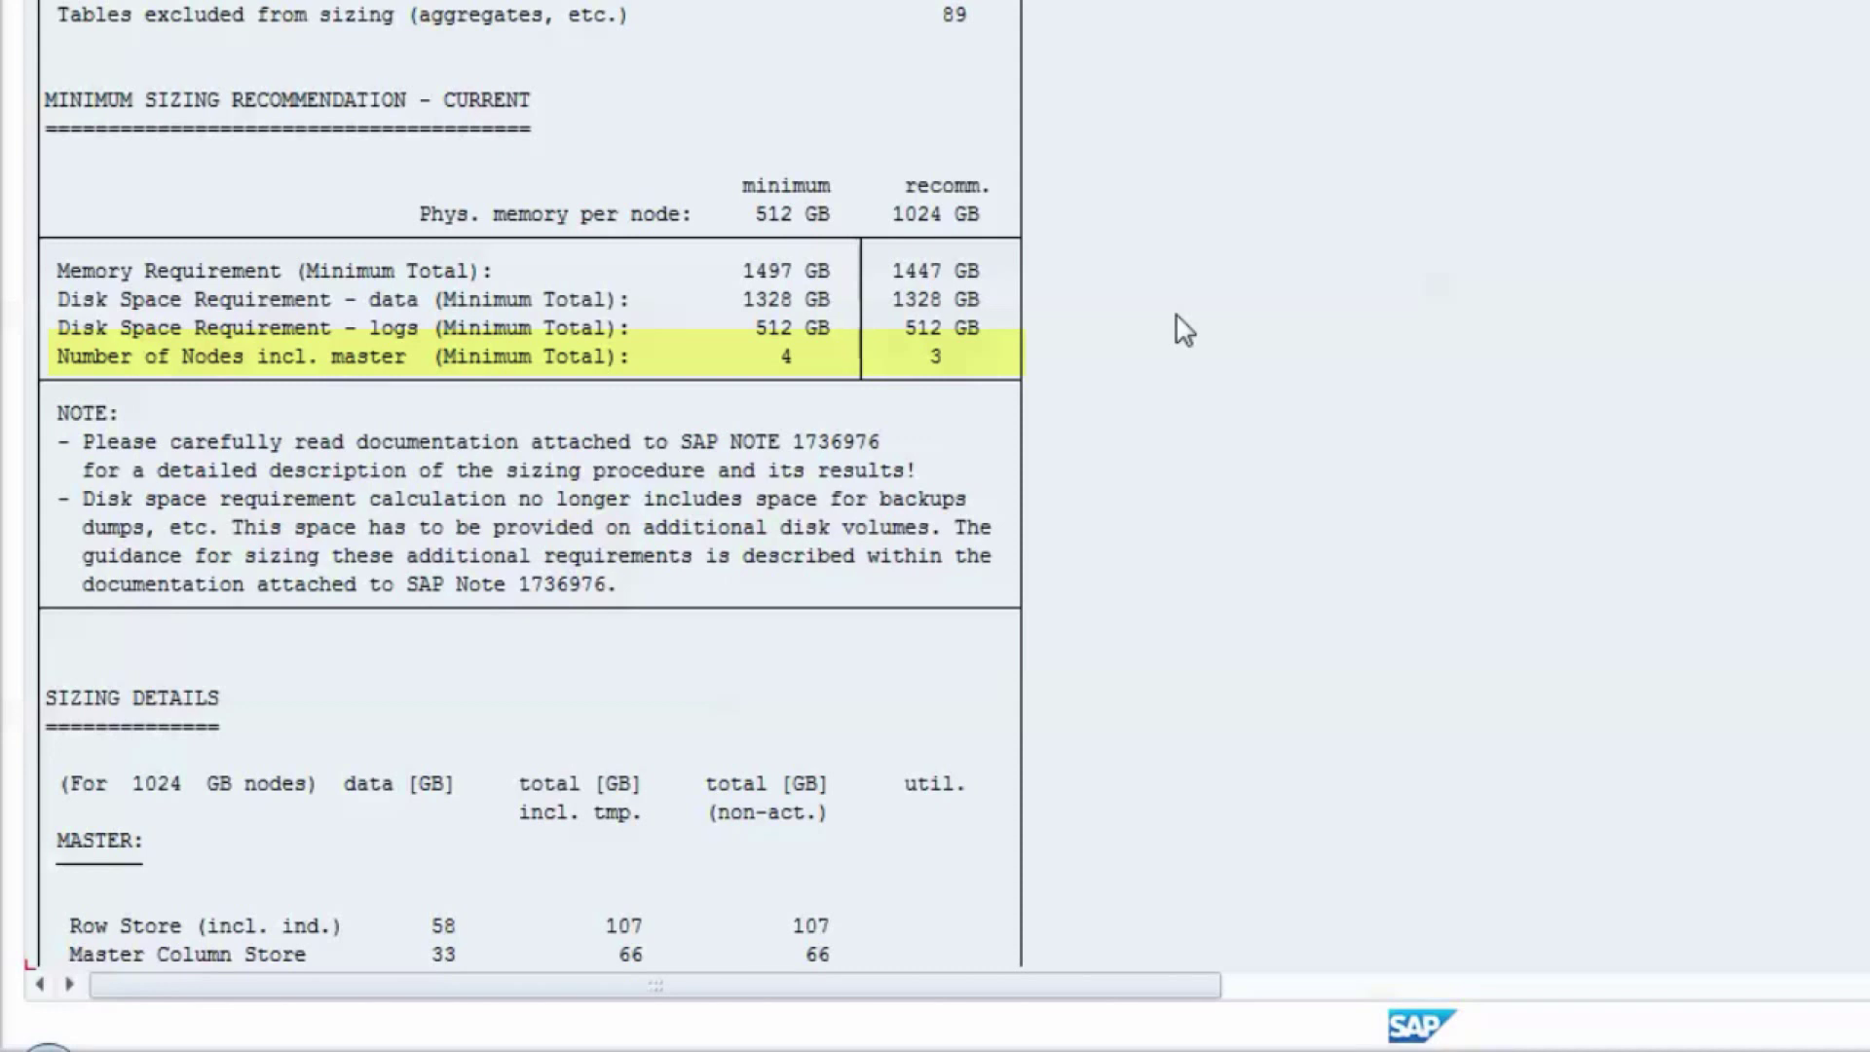
Step: Scroll to the master and slave sizing details, totalling 1478 GB including temporary memory
{"action": "scroll", "coordinate": [1218, 323], "scroll_direction": "down", "scroll_amount": 4}
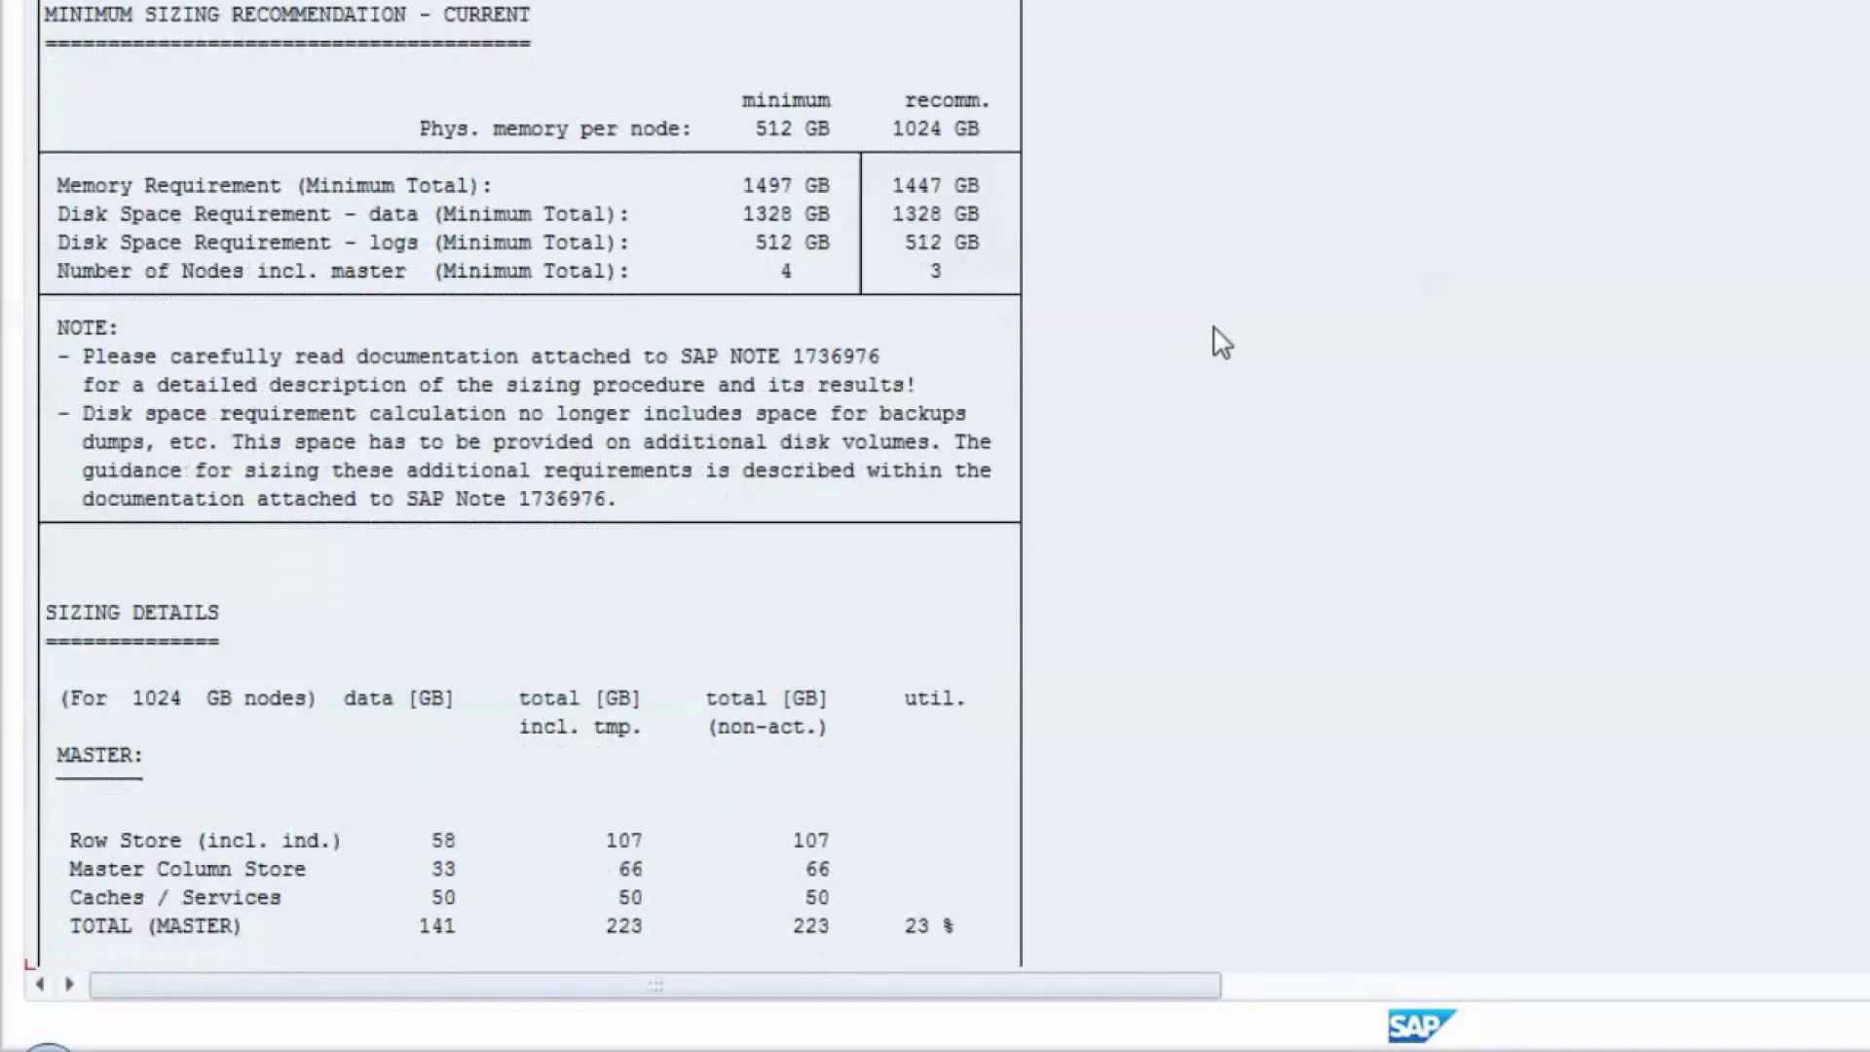
{"action": "scroll", "coordinate": [1208, 357], "scroll_direction": "down", "scroll_amount": 3}
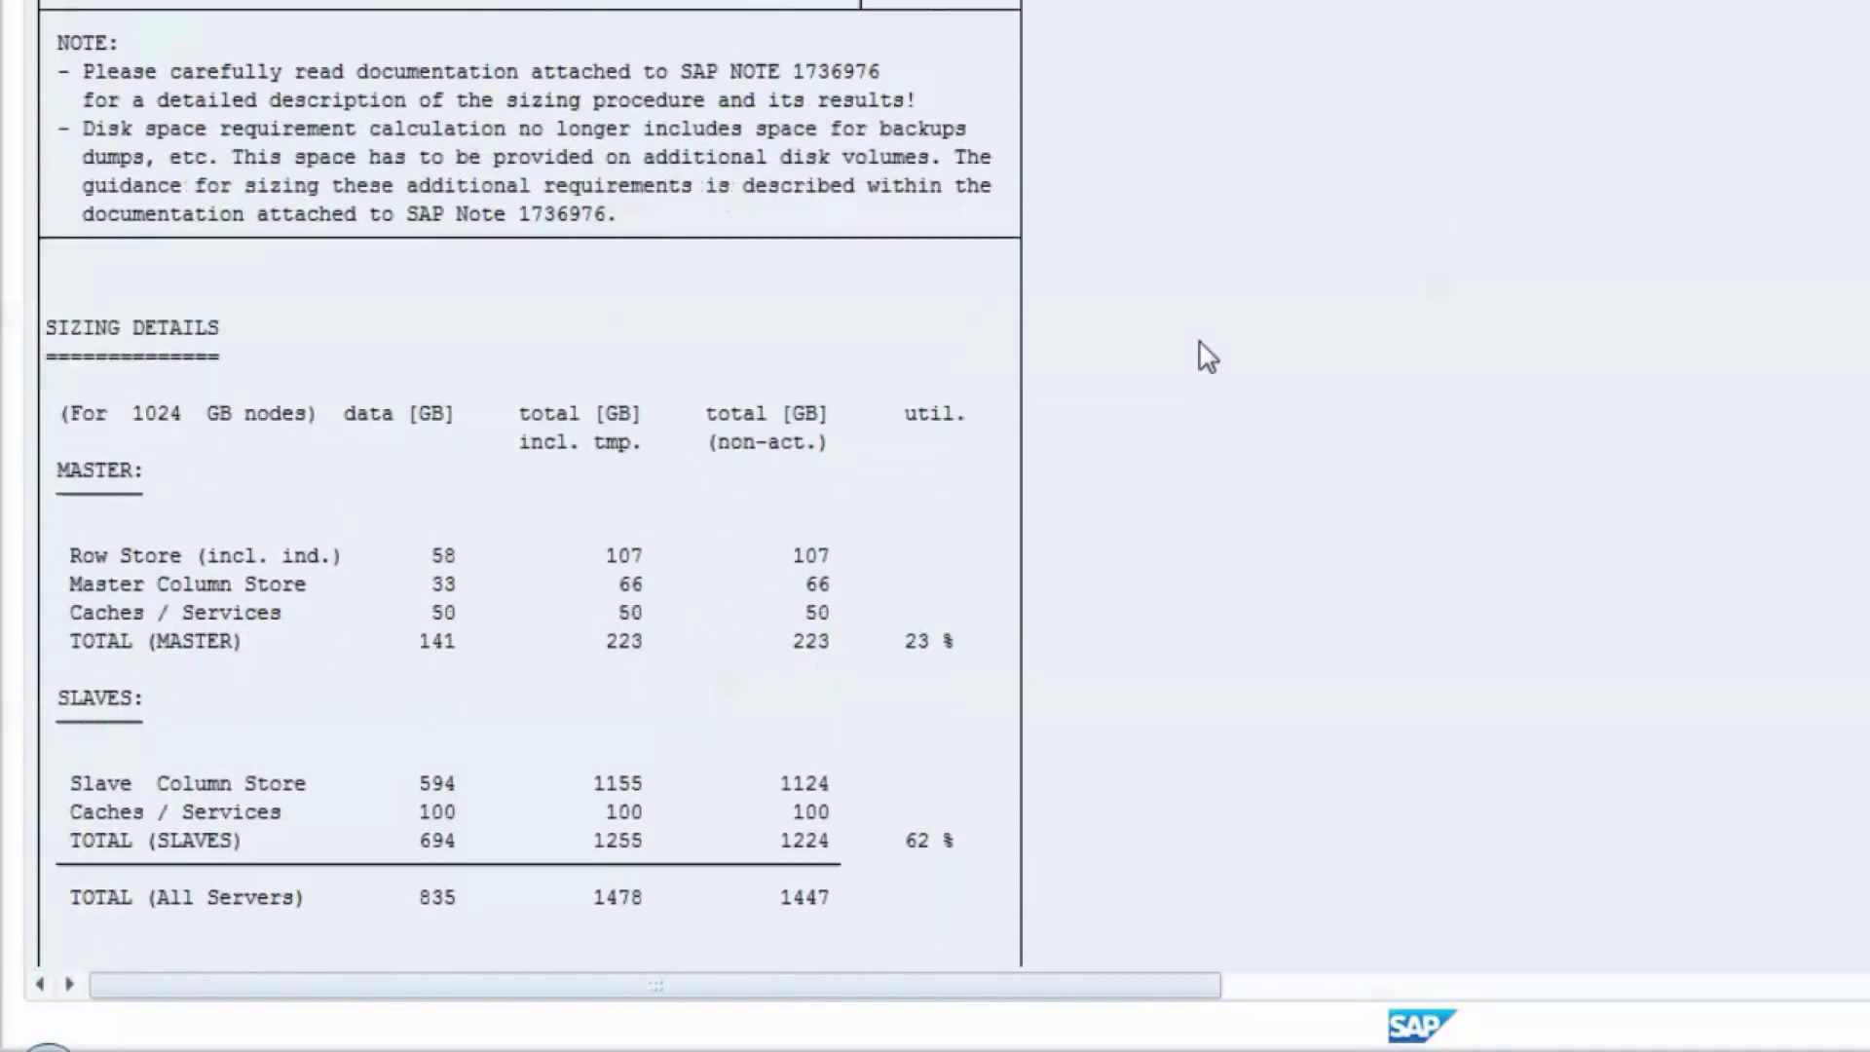
{"action": "scroll", "coordinate": [1208, 351], "scroll_direction": "down", "scroll_amount": 2}
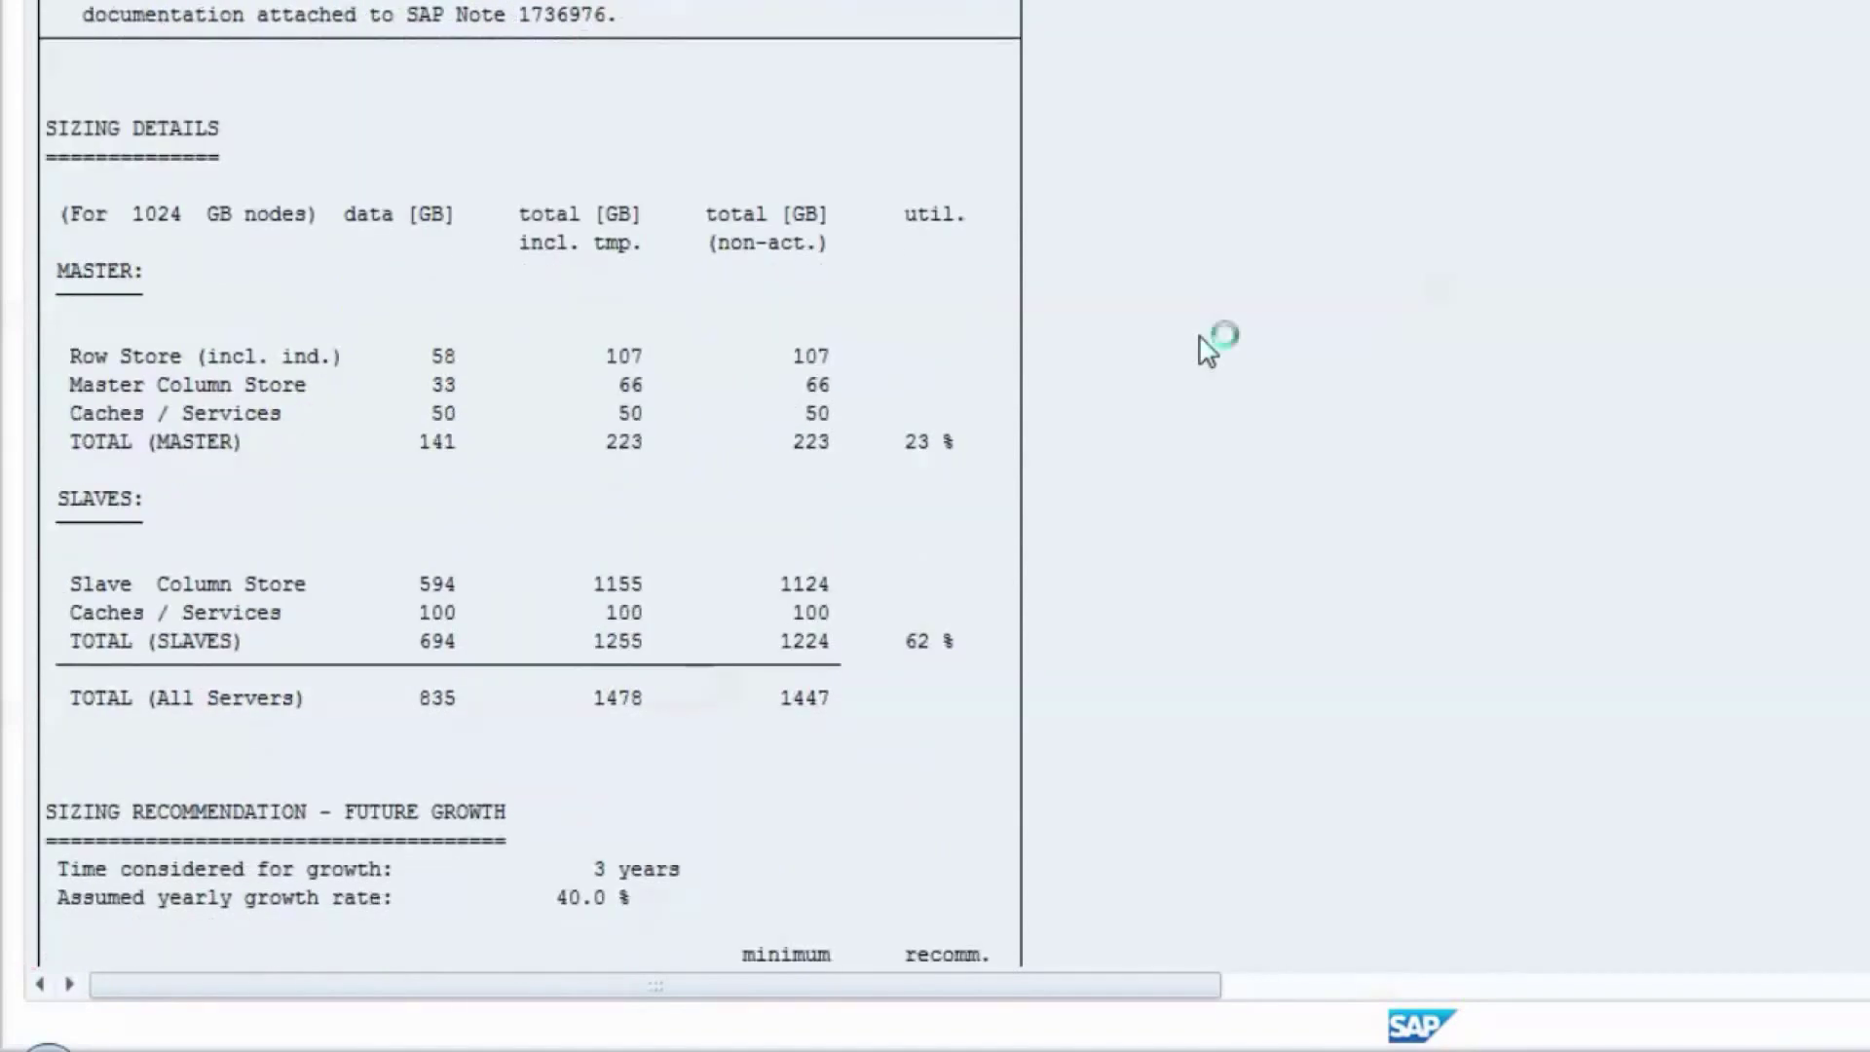
{"action": "scroll", "coordinate": [1205, 338], "scroll_direction": "down", "scroll_amount": 1}
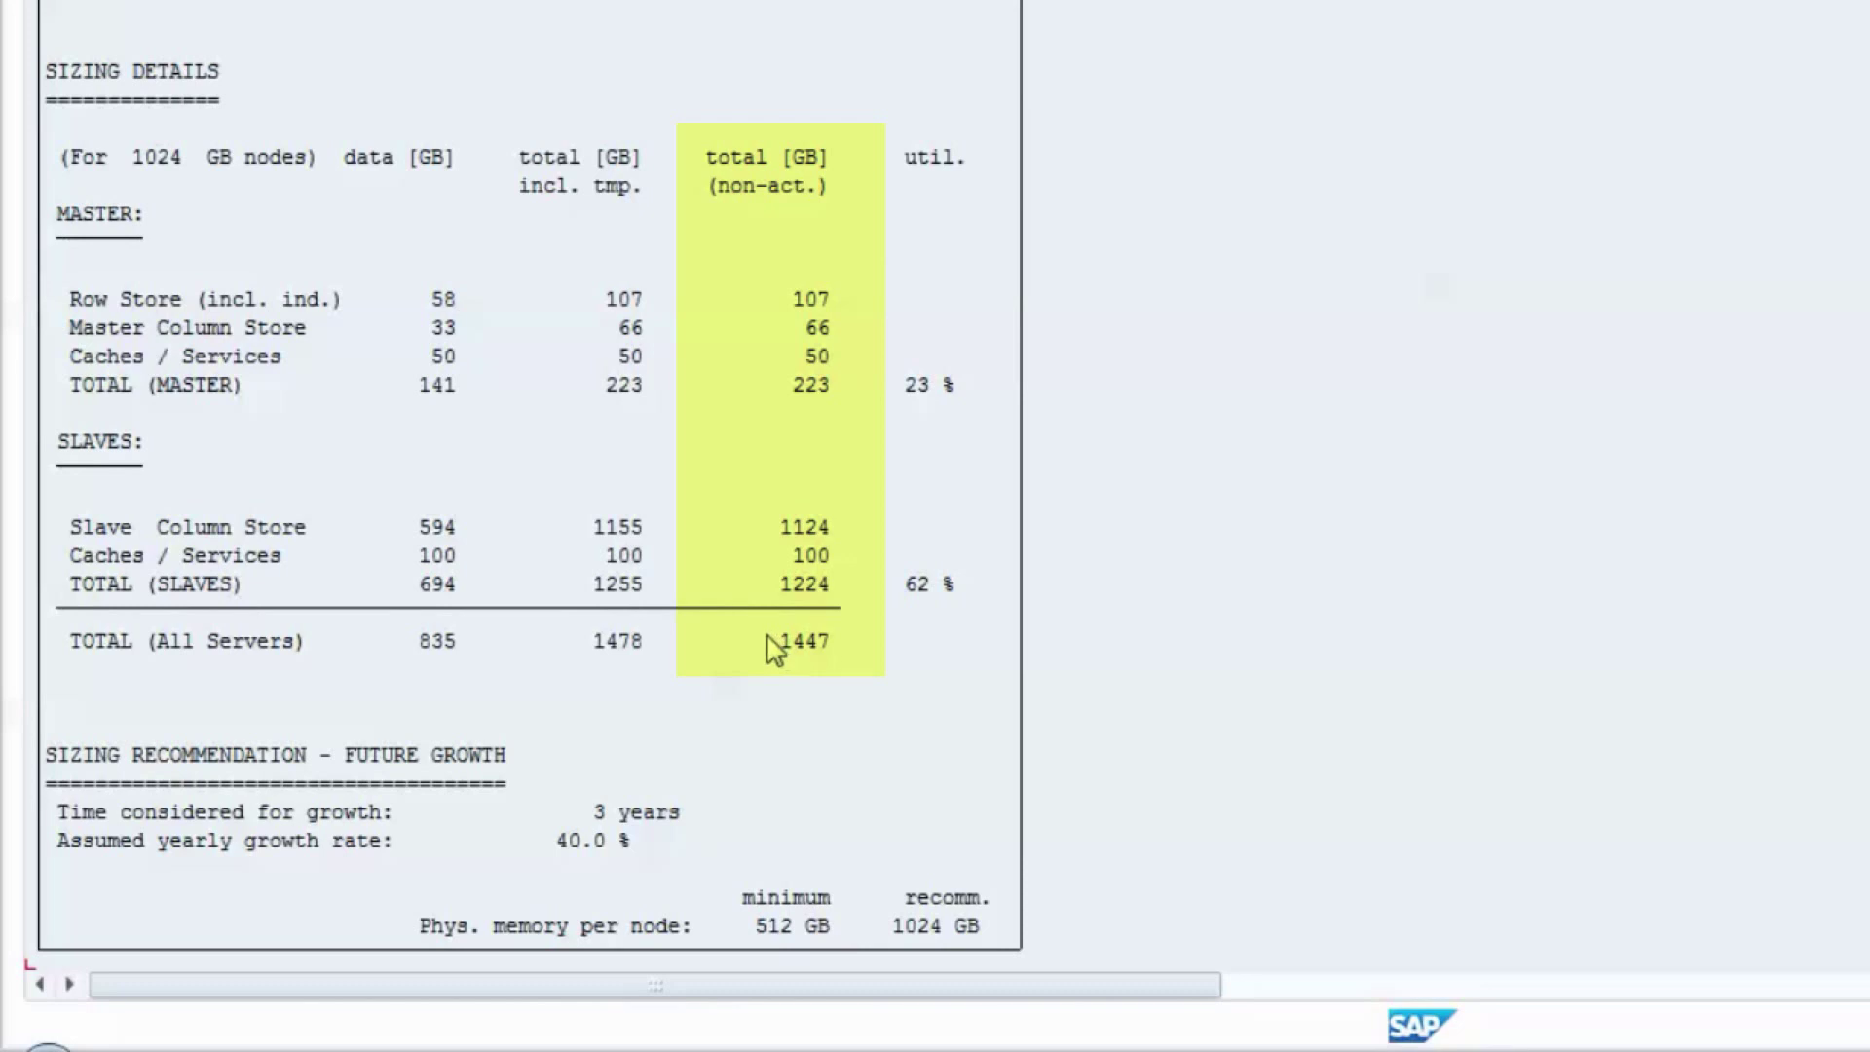
Step: Scroll past the 3-year growth projection (2928 GB, 4 nodes) to SYSTEM INFORMATION
{"action": "scroll", "coordinate": [721, 617], "scroll_direction": "down", "scroll_amount": 4}
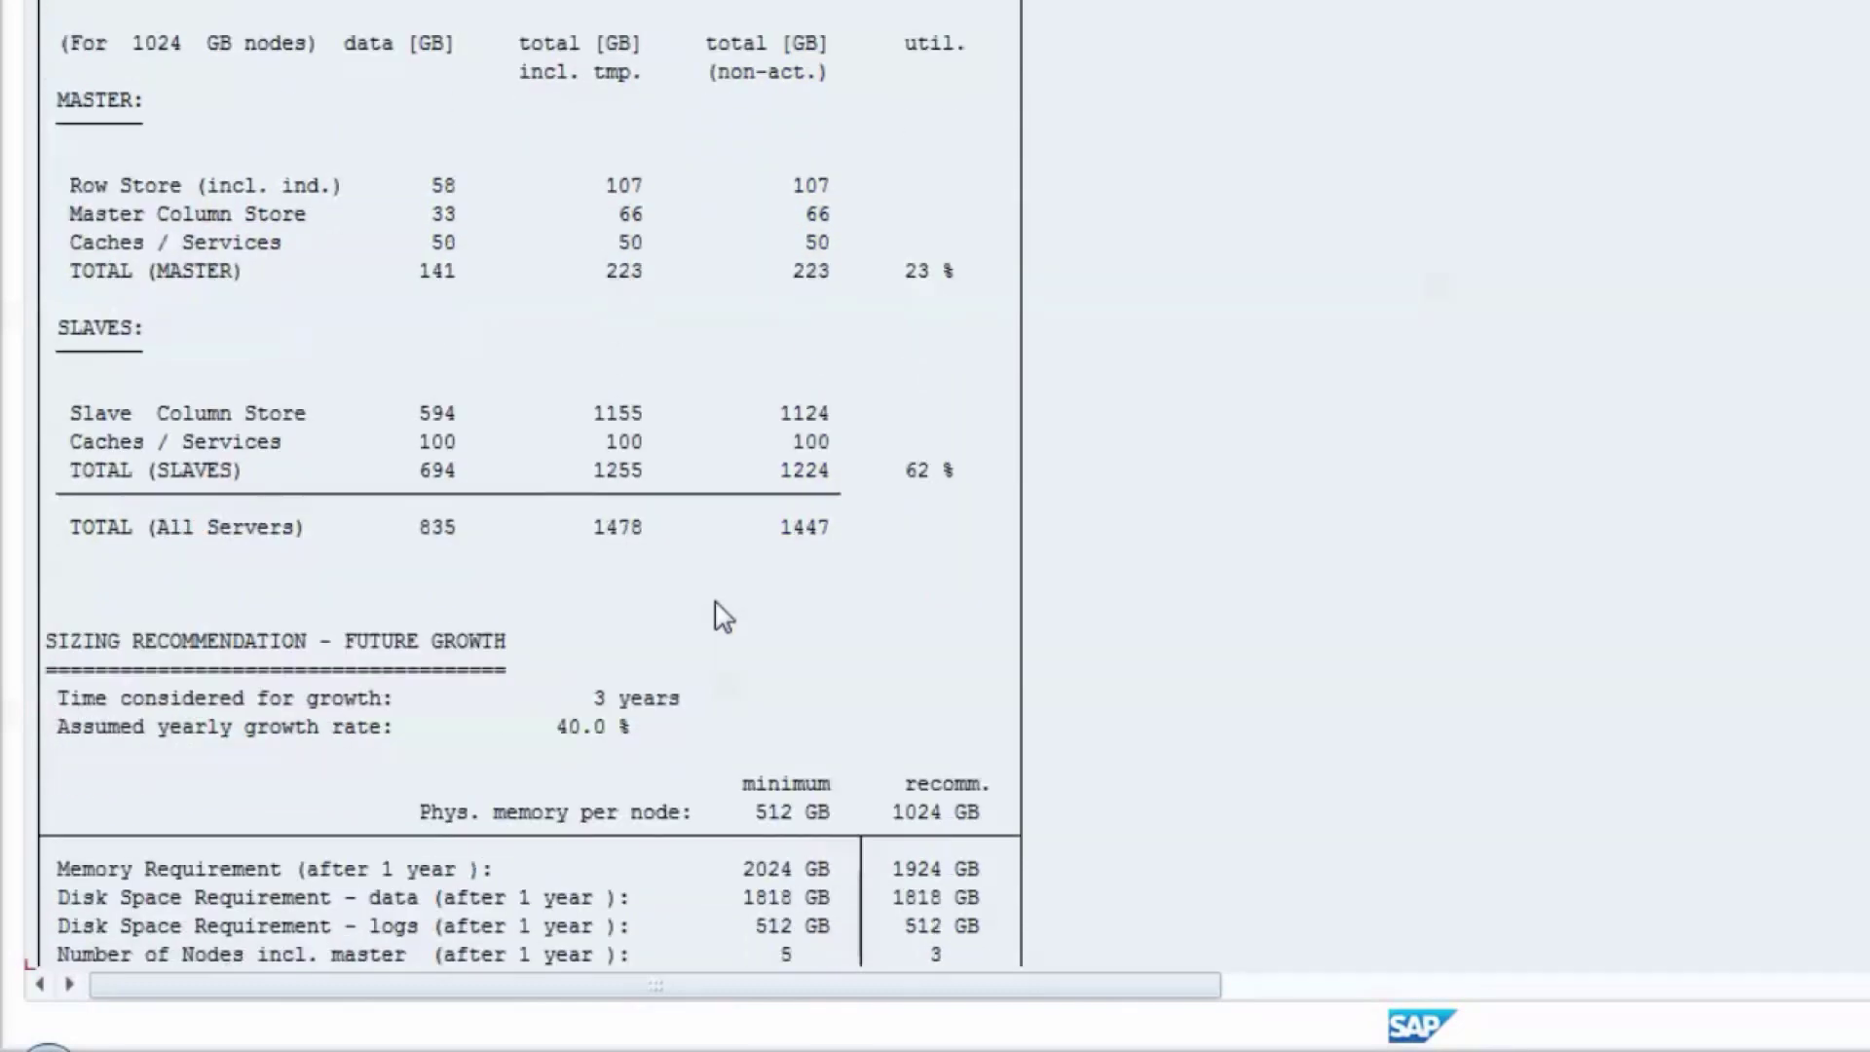
{"action": "scroll", "coordinate": [721, 616], "scroll_direction": "down", "scroll_amount": 3}
{"action": "scroll", "coordinate": [721, 616], "scroll_direction": "down", "scroll_amount": 2}
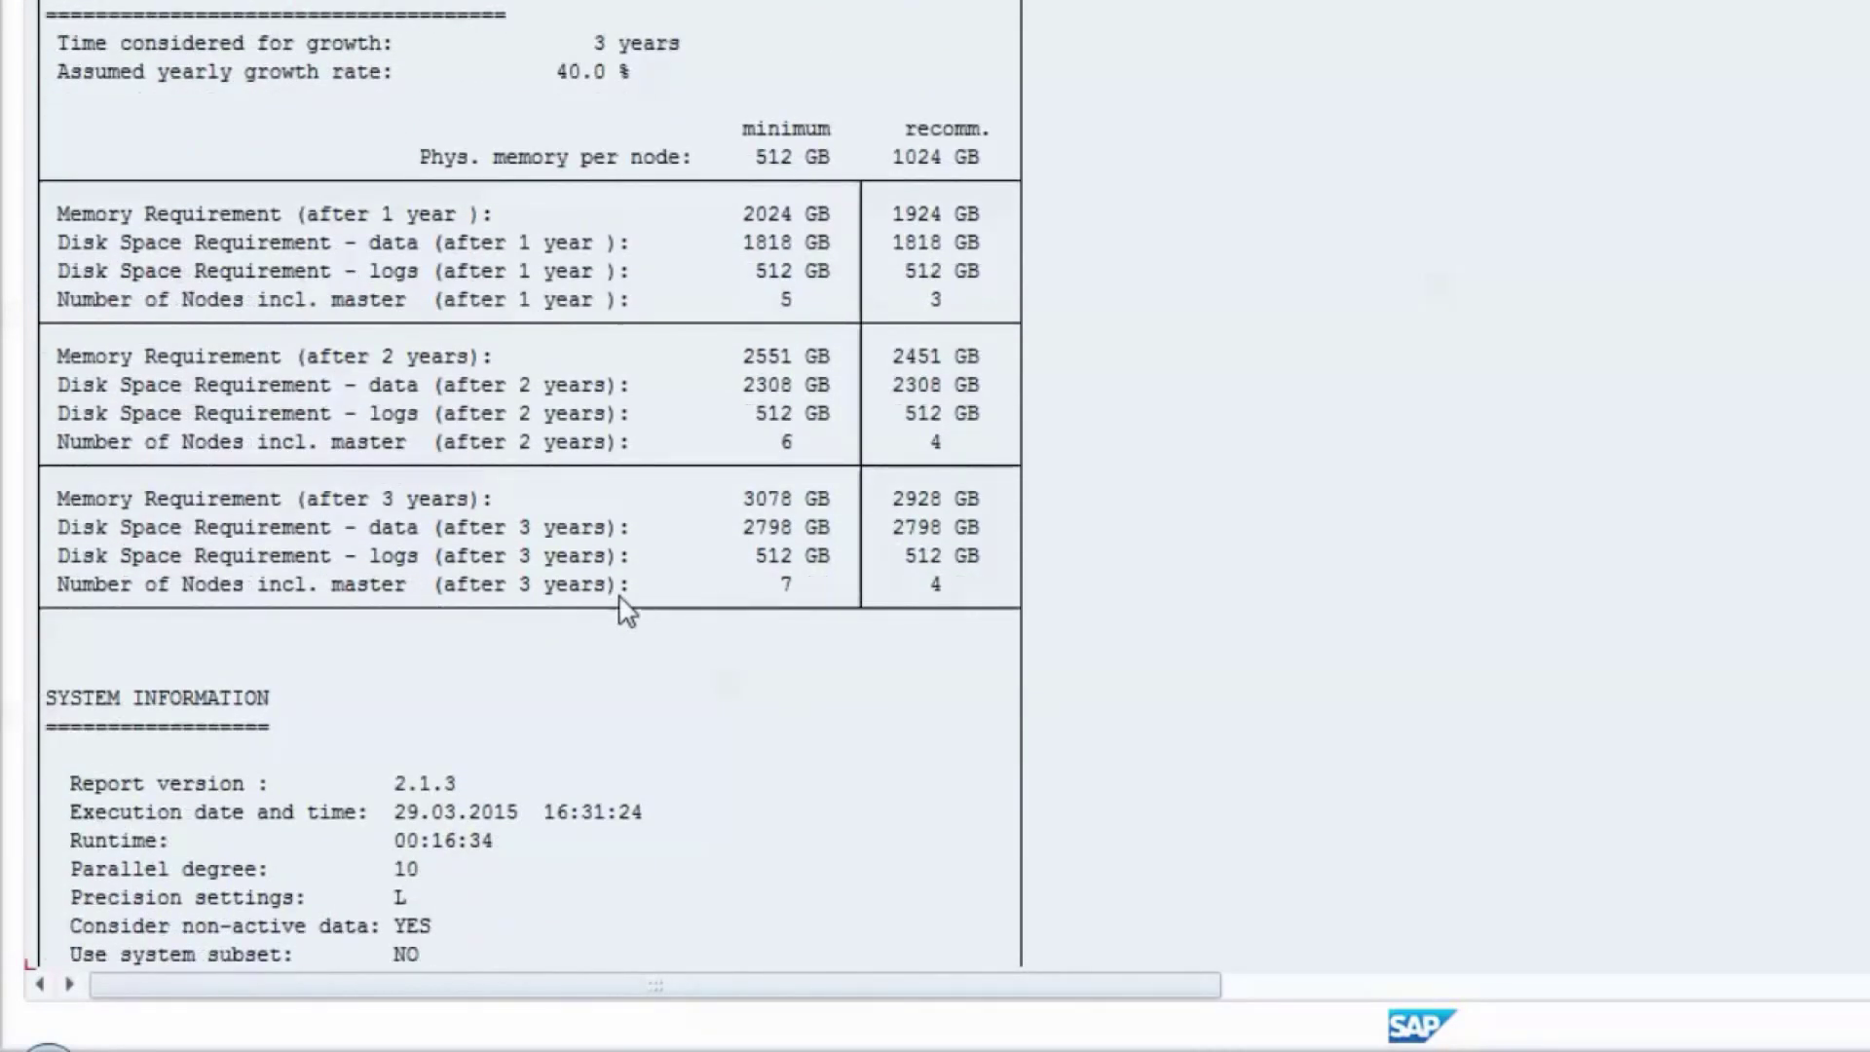
{"action": "scroll", "coordinate": [629, 612], "scroll_direction": "down", "scroll_amount": 1}
{"action": "scroll", "coordinate": [628, 611], "scroll_direction": "down", "scroll_amount": 3}
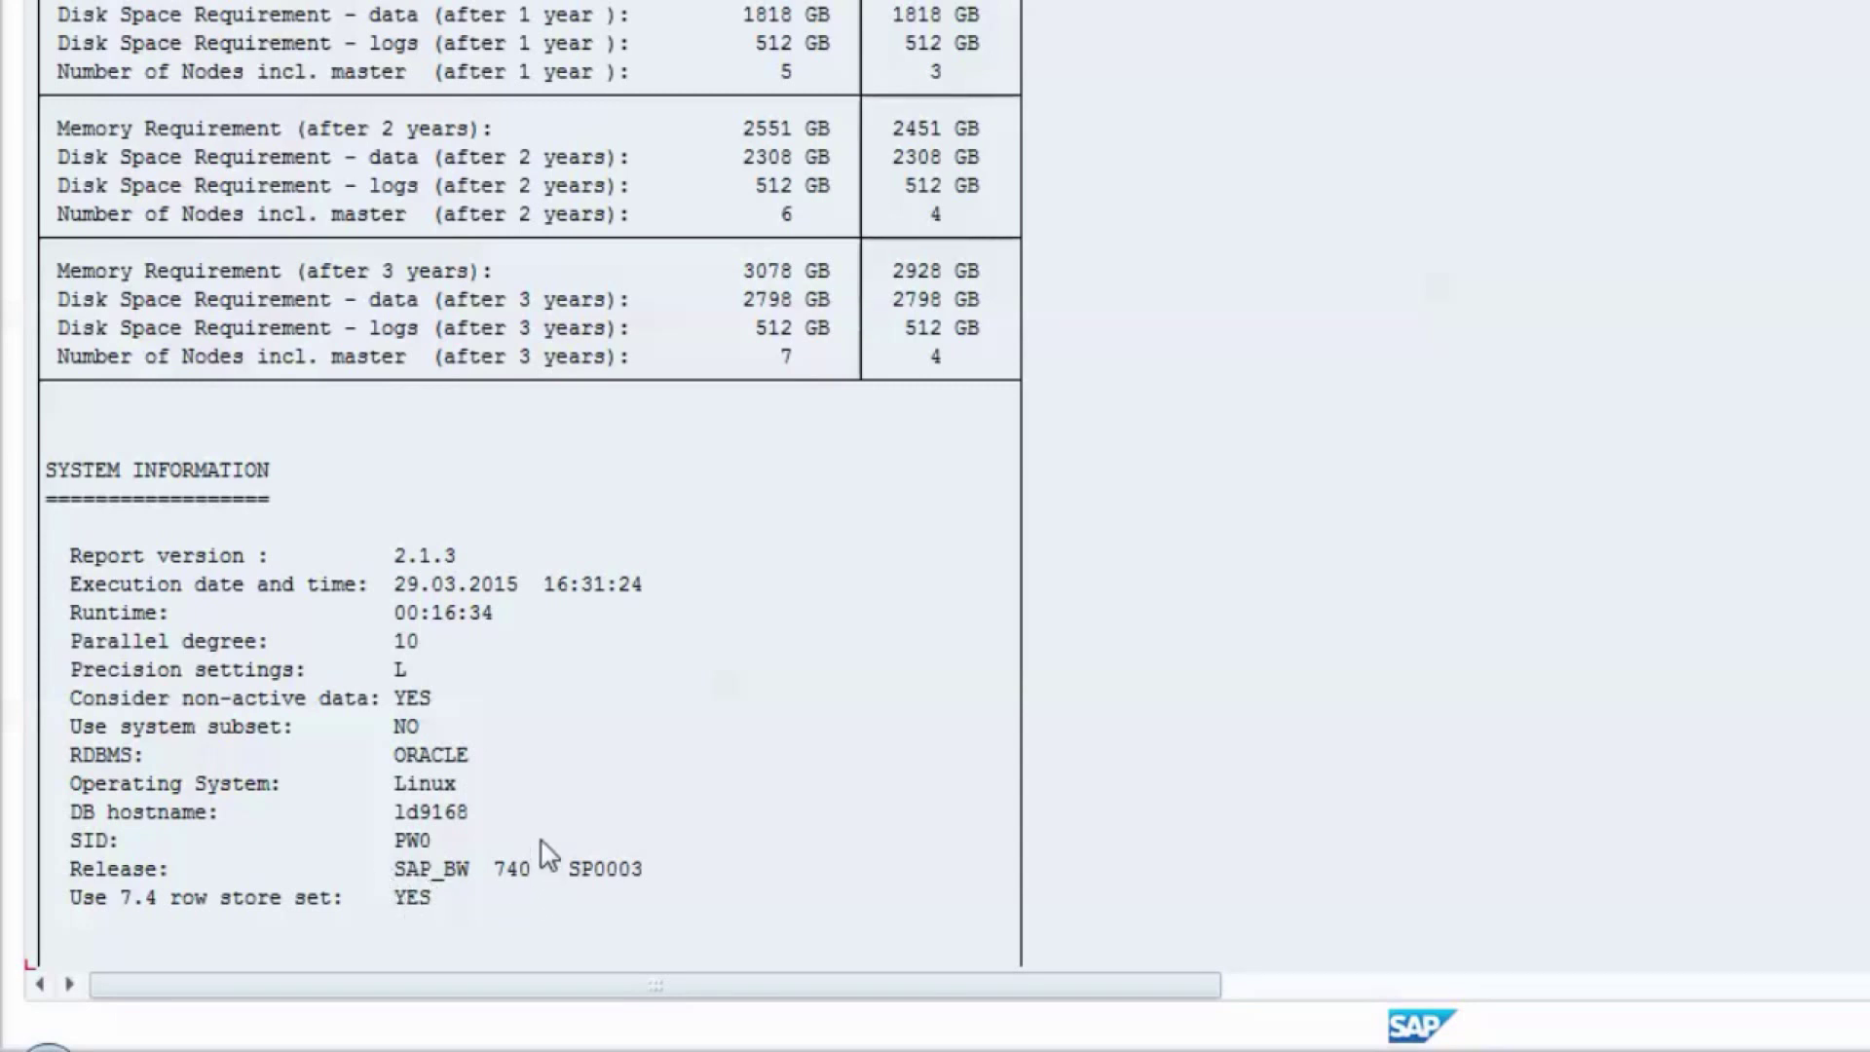
Step: Scroll through master row tables (DDPRS 38340.0 MB first) and column tables to the slave nodes table
{"action": "scroll", "coordinate": [543, 810], "scroll_direction": "down", "scroll_amount": 1}
{"action": "scroll", "coordinate": [549, 821], "scroll_direction": "down", "scroll_amount": 3}
{"action": "scroll", "coordinate": [549, 821], "scroll_direction": "down", "scroll_amount": 3}
{"action": "scroll", "coordinate": [549, 821], "scroll_direction": "down", "scroll_amount": 2}
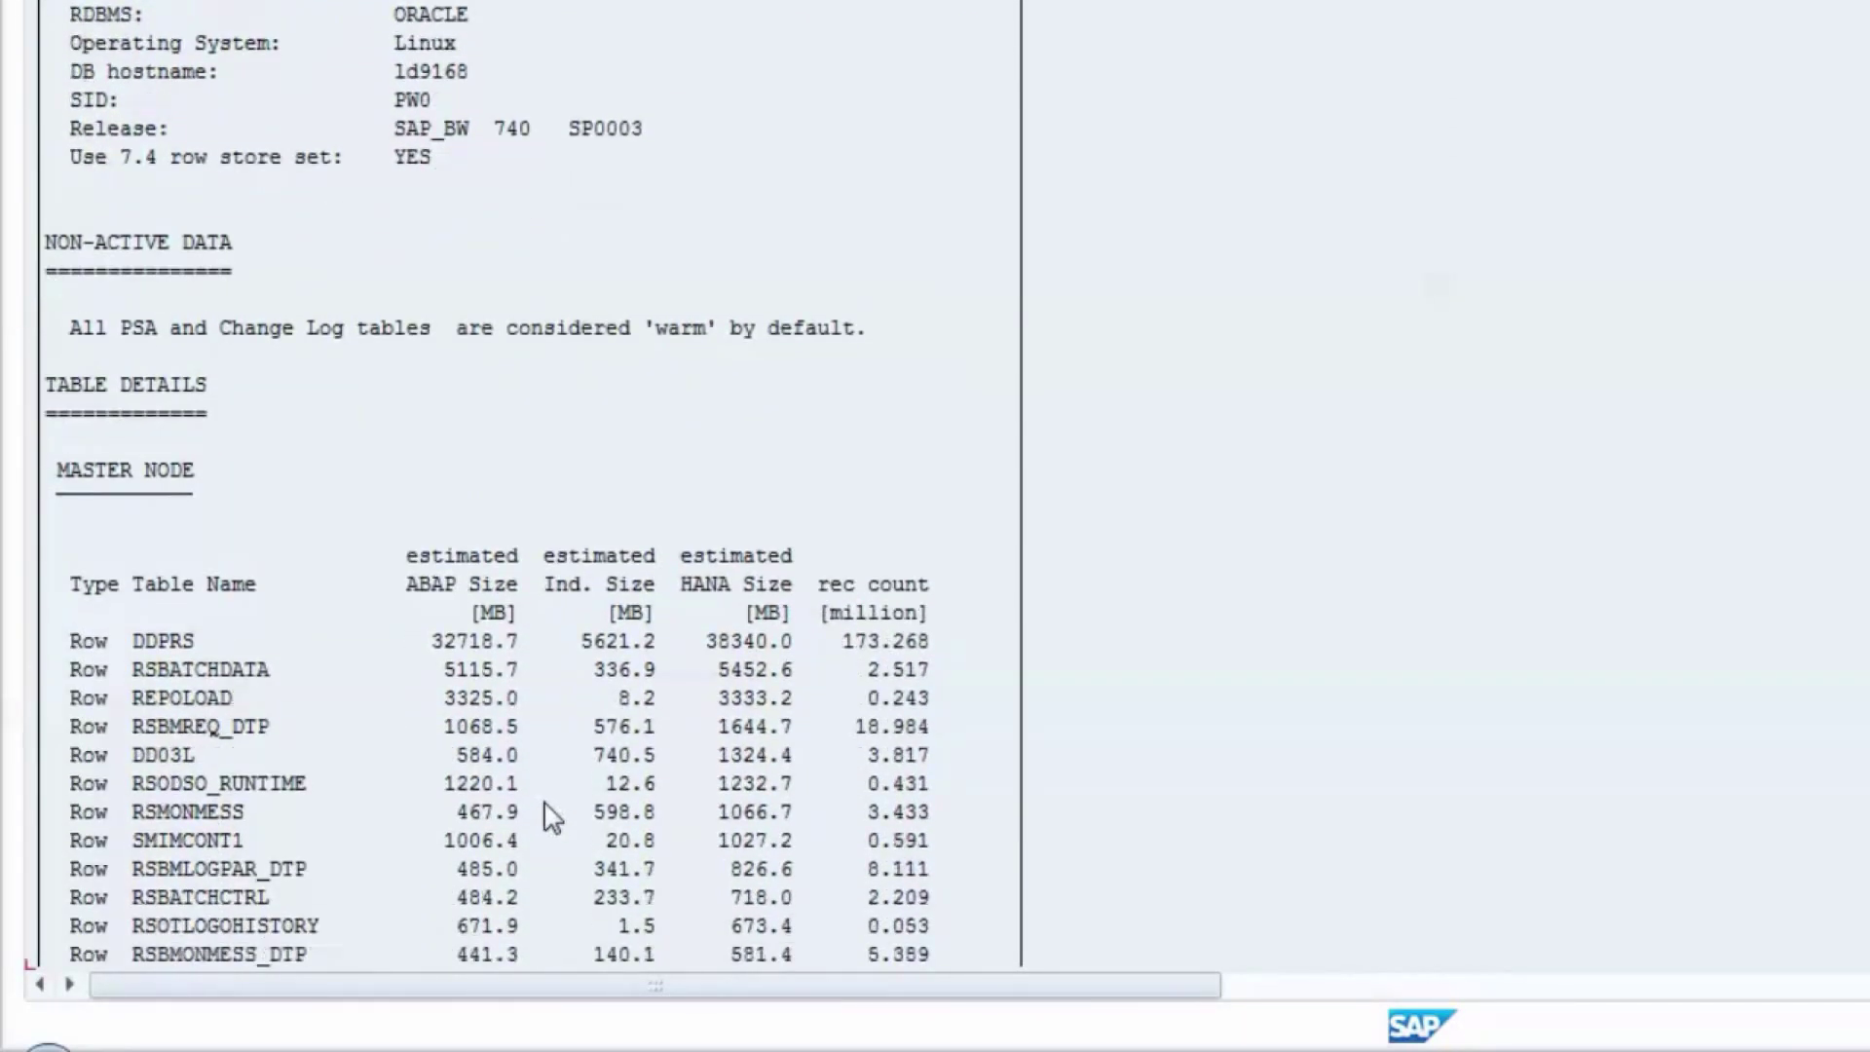
{"action": "scroll", "coordinate": [623, 782], "scroll_direction": "down", "scroll_amount": 3}
{"action": "scroll", "coordinate": [623, 783], "scroll_direction": "down", "scroll_amount": 3}
{"action": "scroll", "coordinate": [624, 783], "scroll_direction": "down", "scroll_amount": 1}
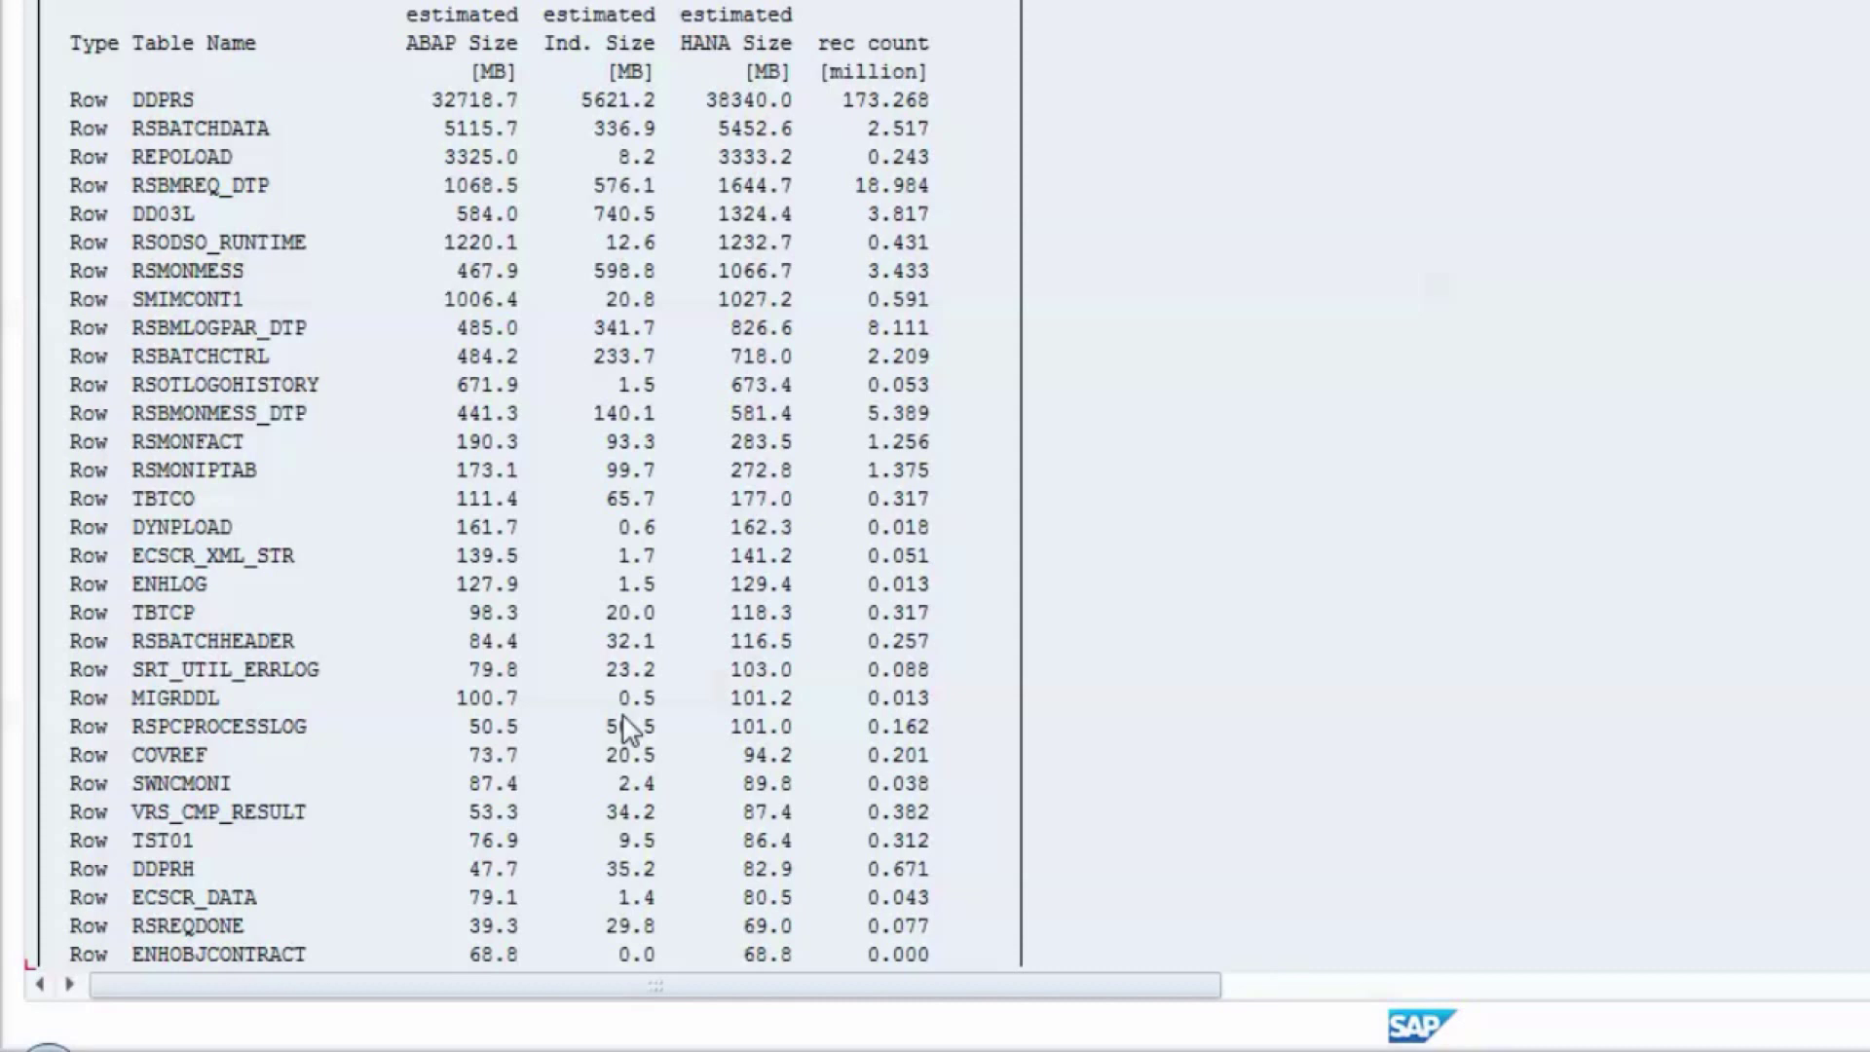
{"action": "scroll", "coordinate": [628, 731], "scroll_direction": "down", "scroll_amount": 20}
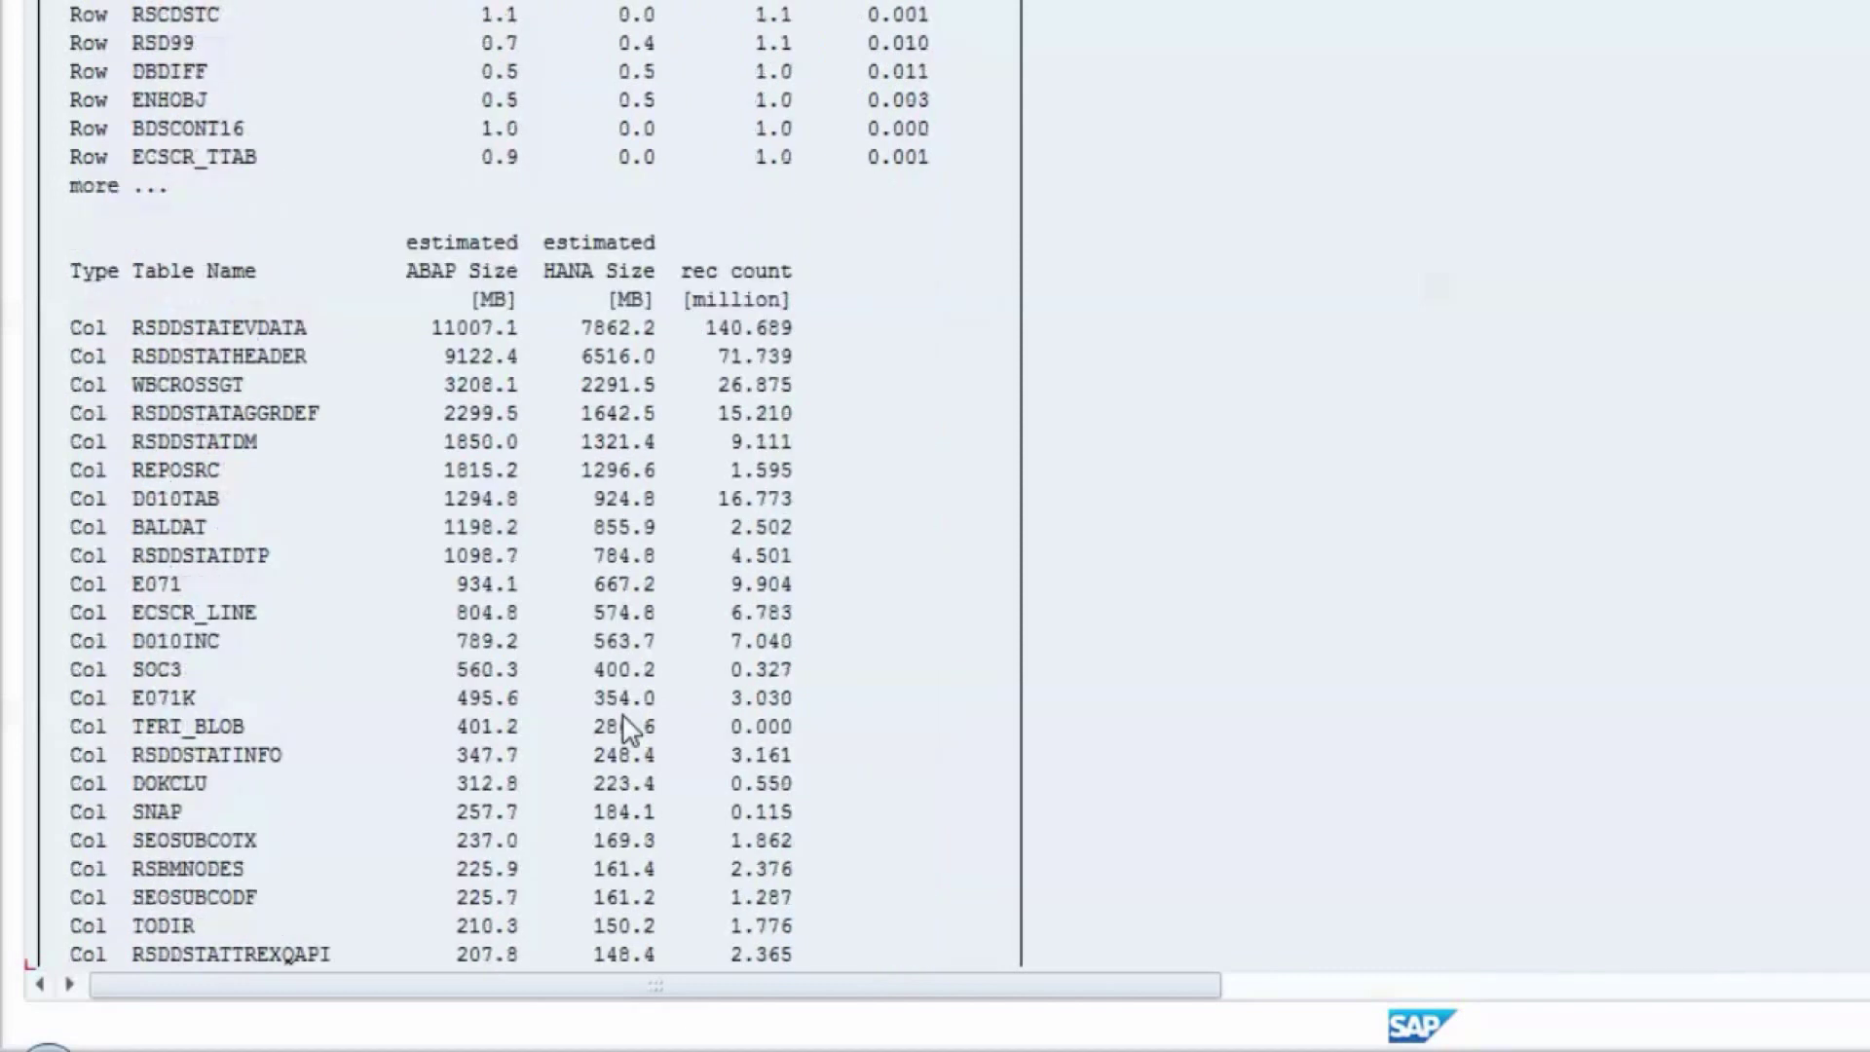
{"action": "scroll", "coordinate": [629, 730], "scroll_direction": "down", "scroll_amount": 20}
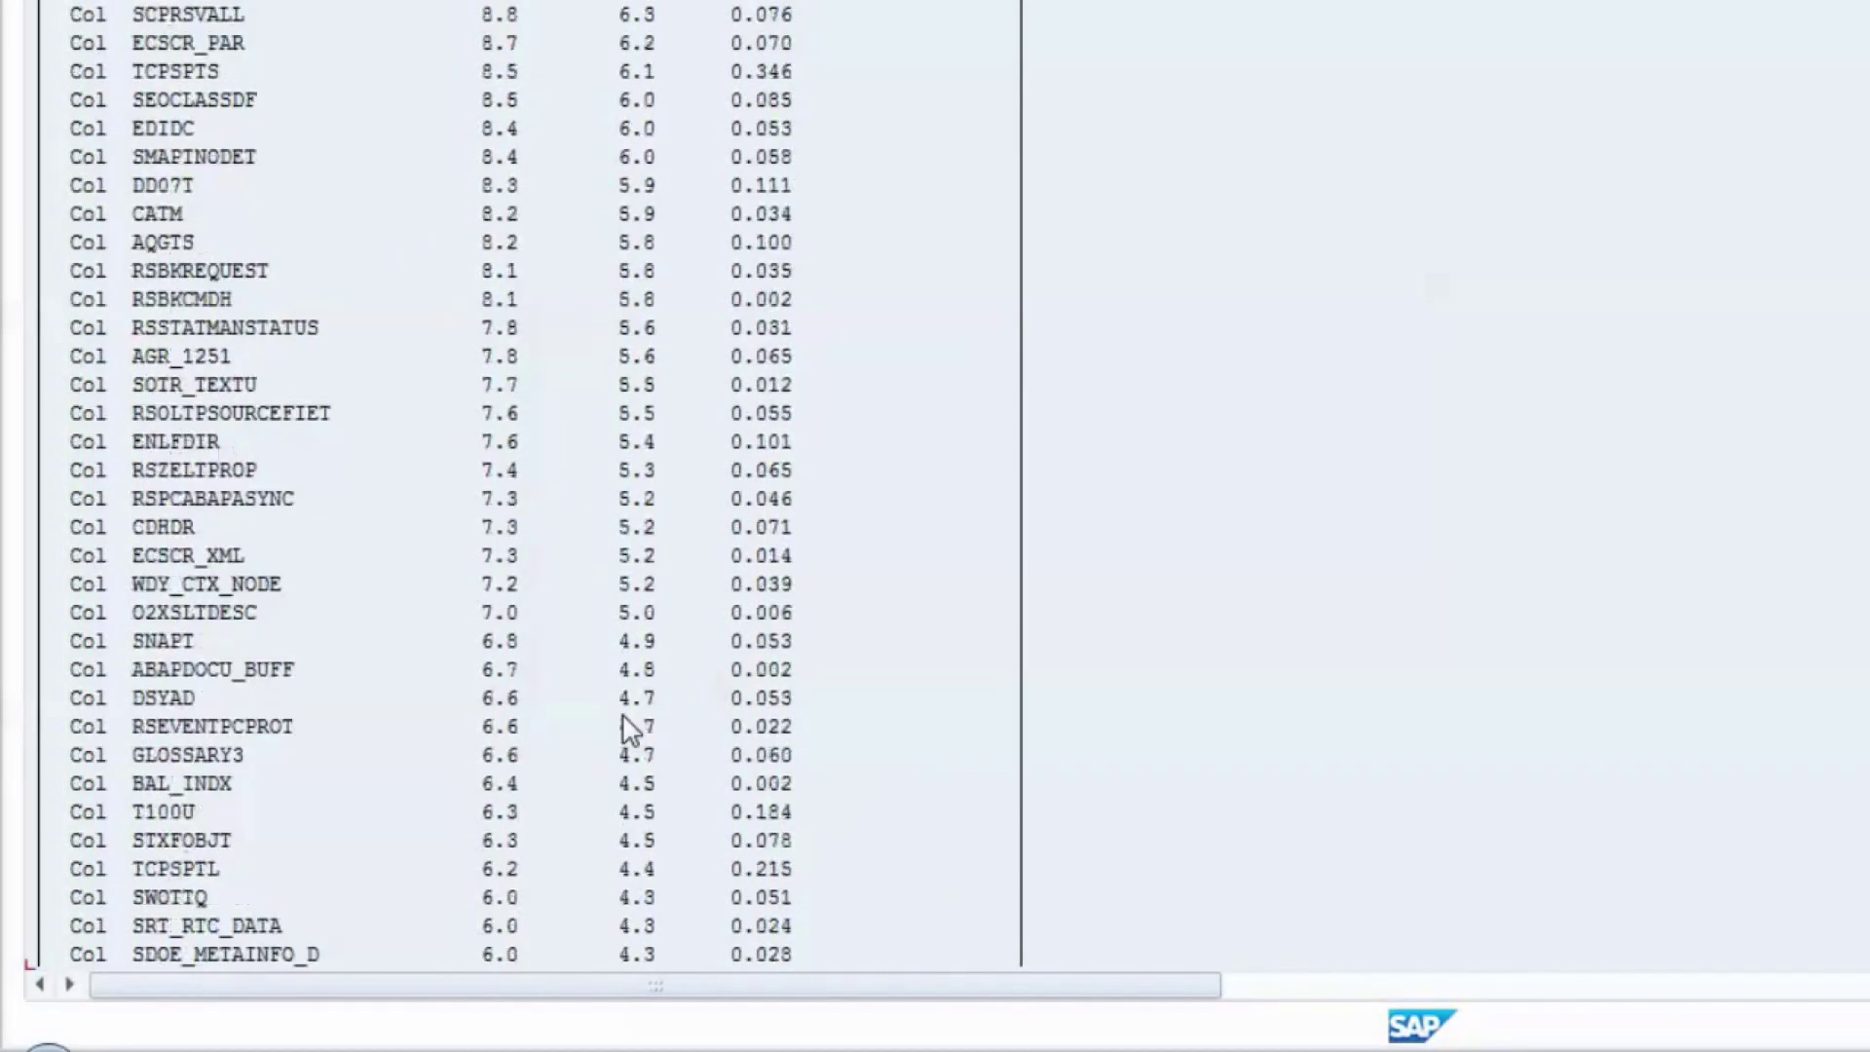
{"action": "scroll", "coordinate": [628, 731], "scroll_direction": "down", "scroll_amount": 15}
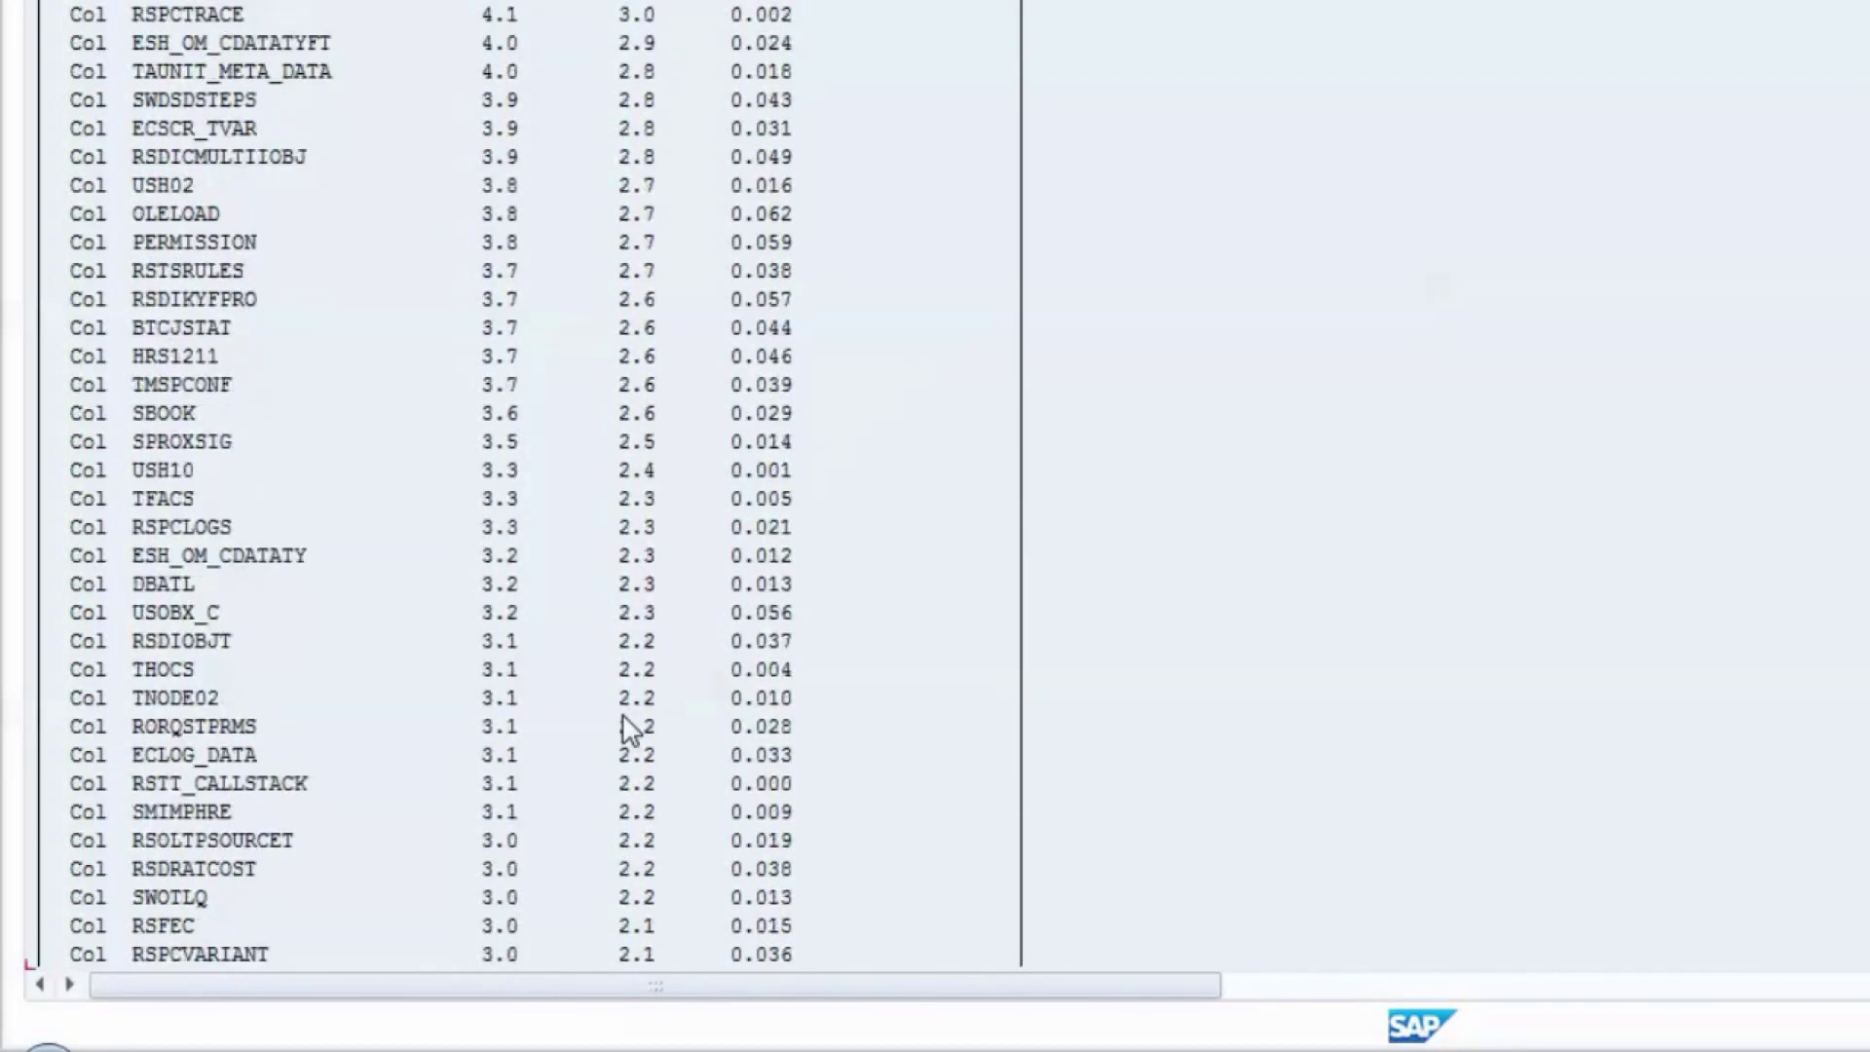
{"action": "scroll", "coordinate": [628, 730], "scroll_direction": "down", "scroll_amount": 20}
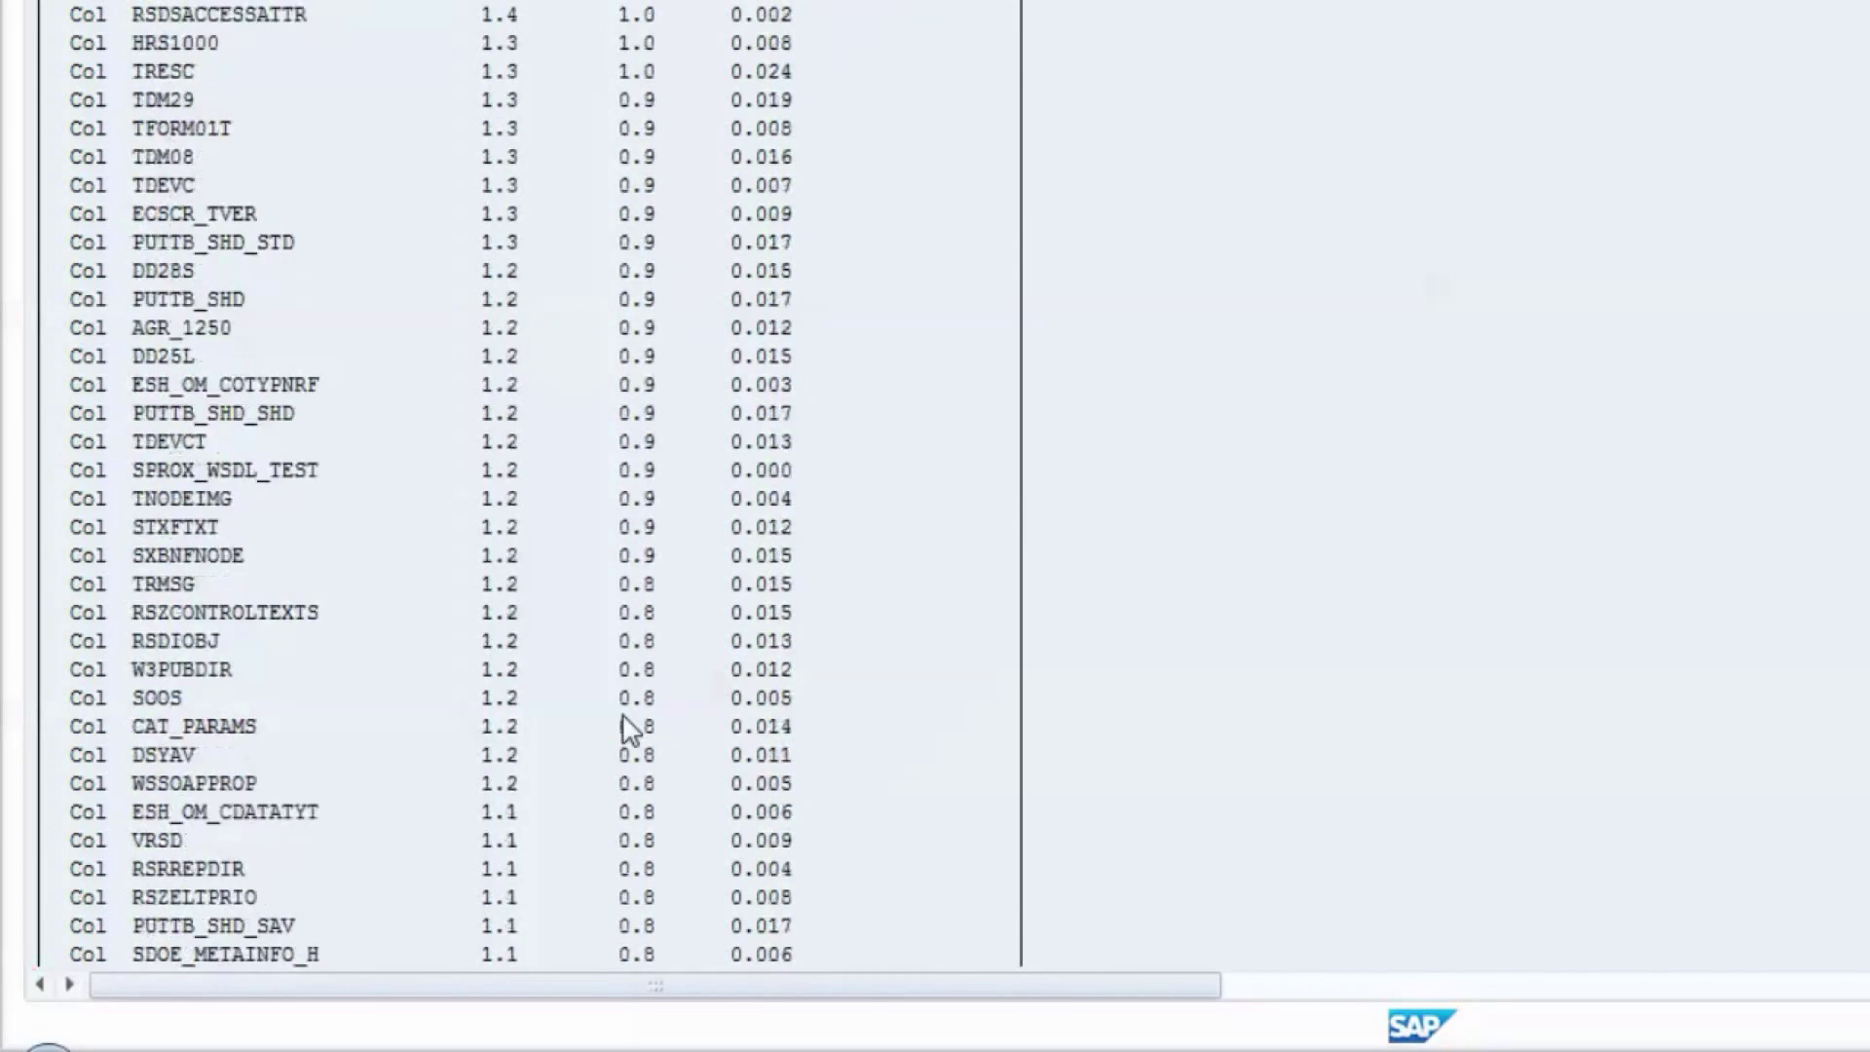
Step: Scroll through the SLAVE NODES column tables, led by /BIC/AFPHSDC100 at 111628.9 MB HANA size
{"action": "scroll", "coordinate": [629, 731], "scroll_direction": "down", "scroll_amount": 1}
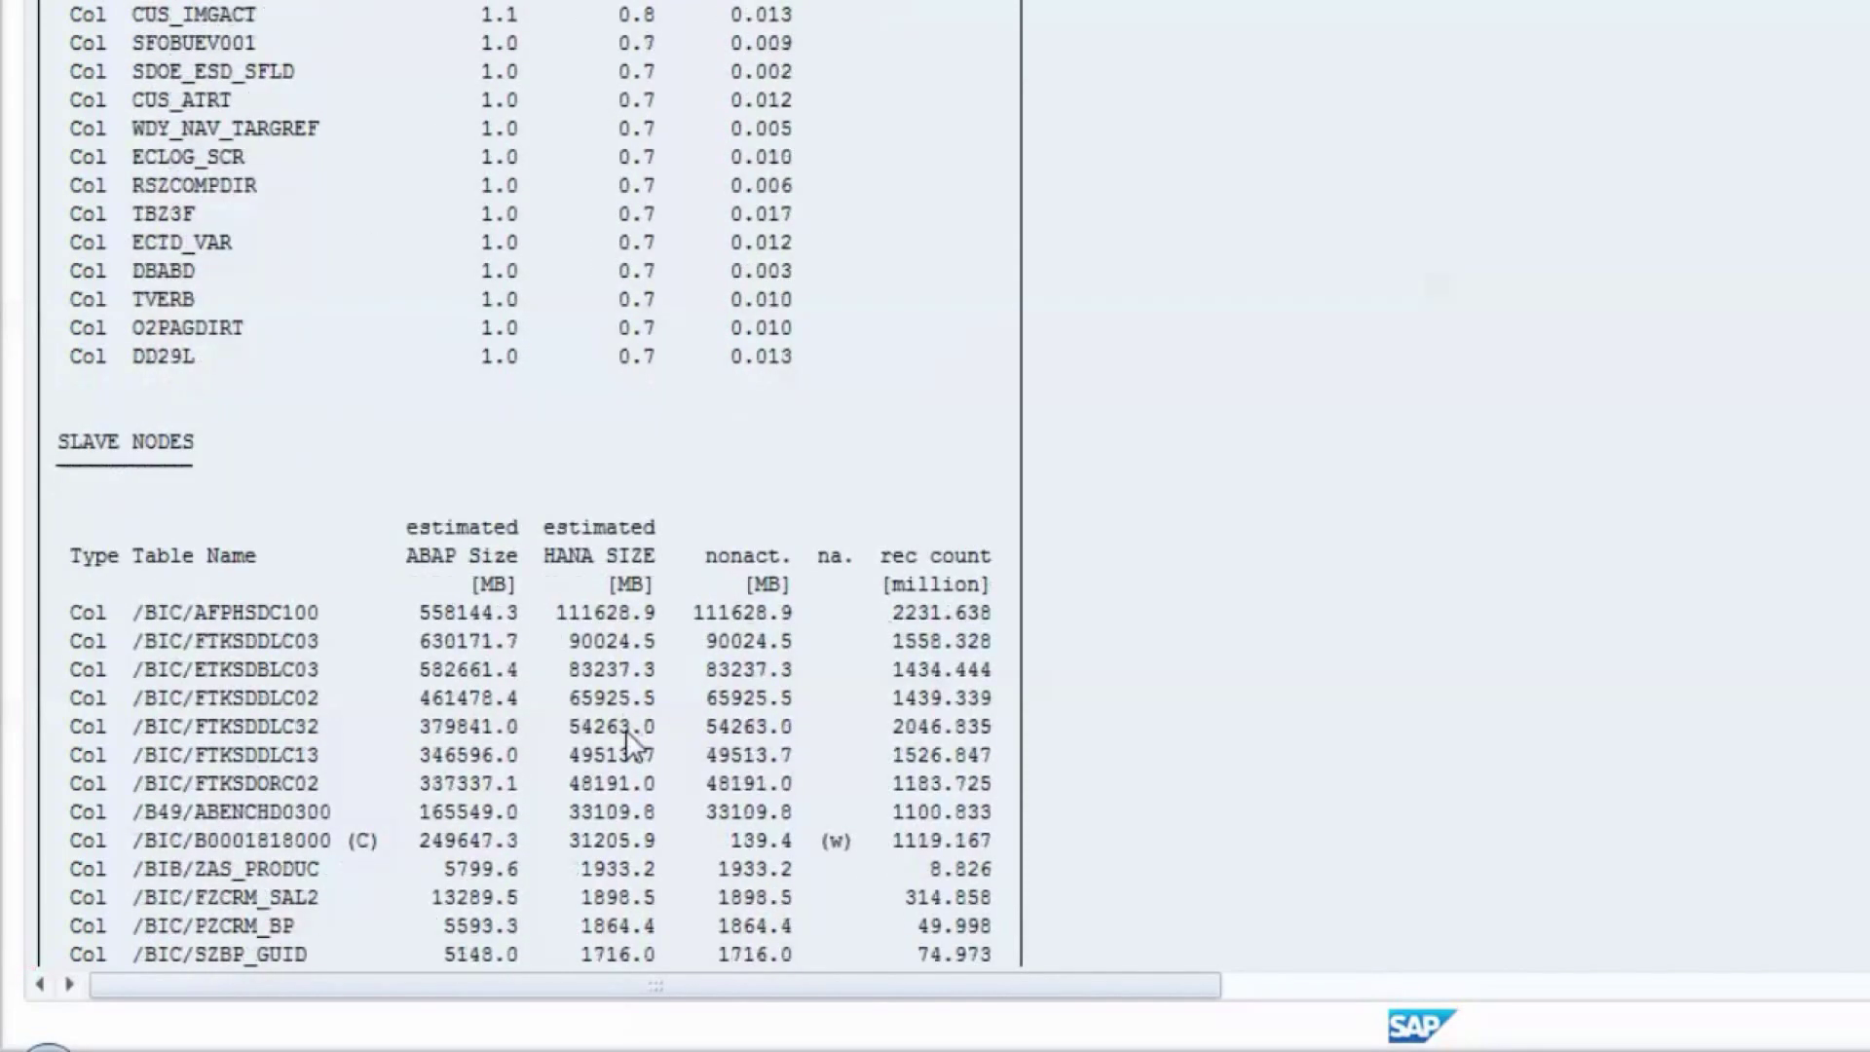
{"action": "scroll", "coordinate": [628, 741], "scroll_direction": "down", "scroll_amount": 11}
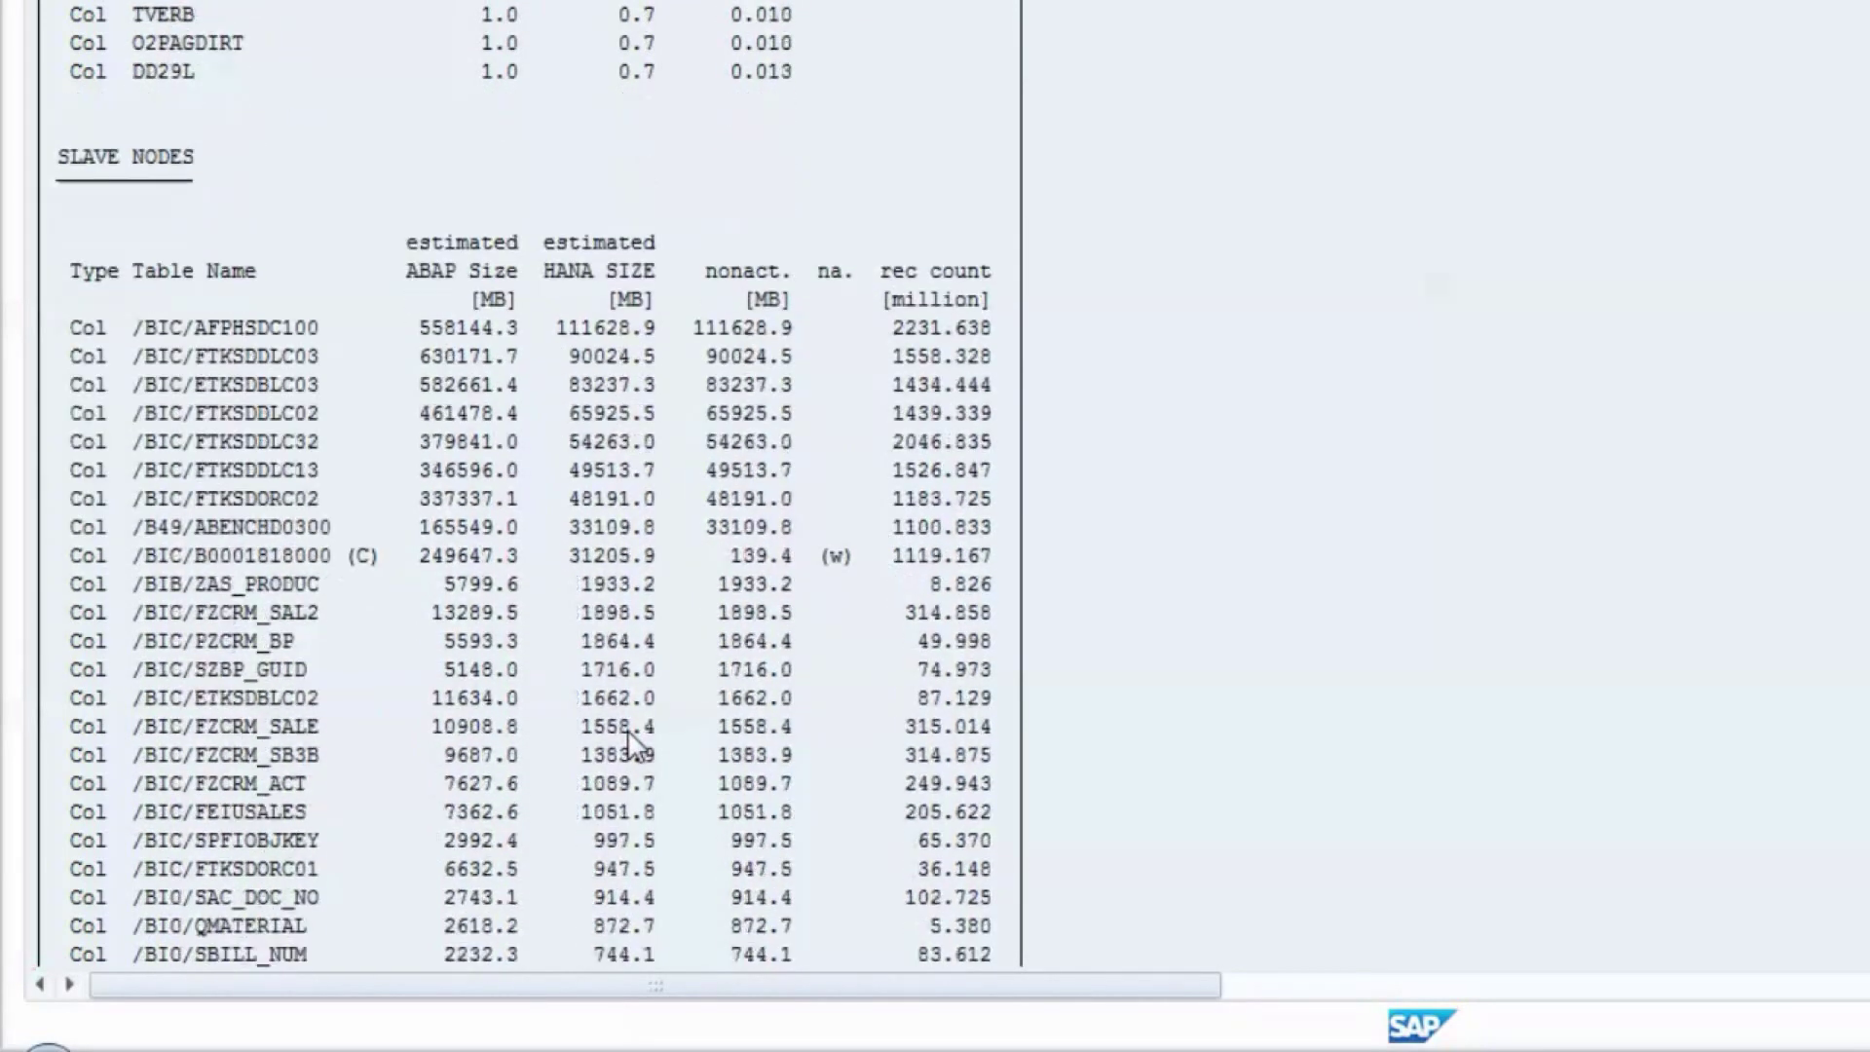
{"action": "scroll", "coordinate": [628, 741], "scroll_direction": "down", "scroll_amount": 10}
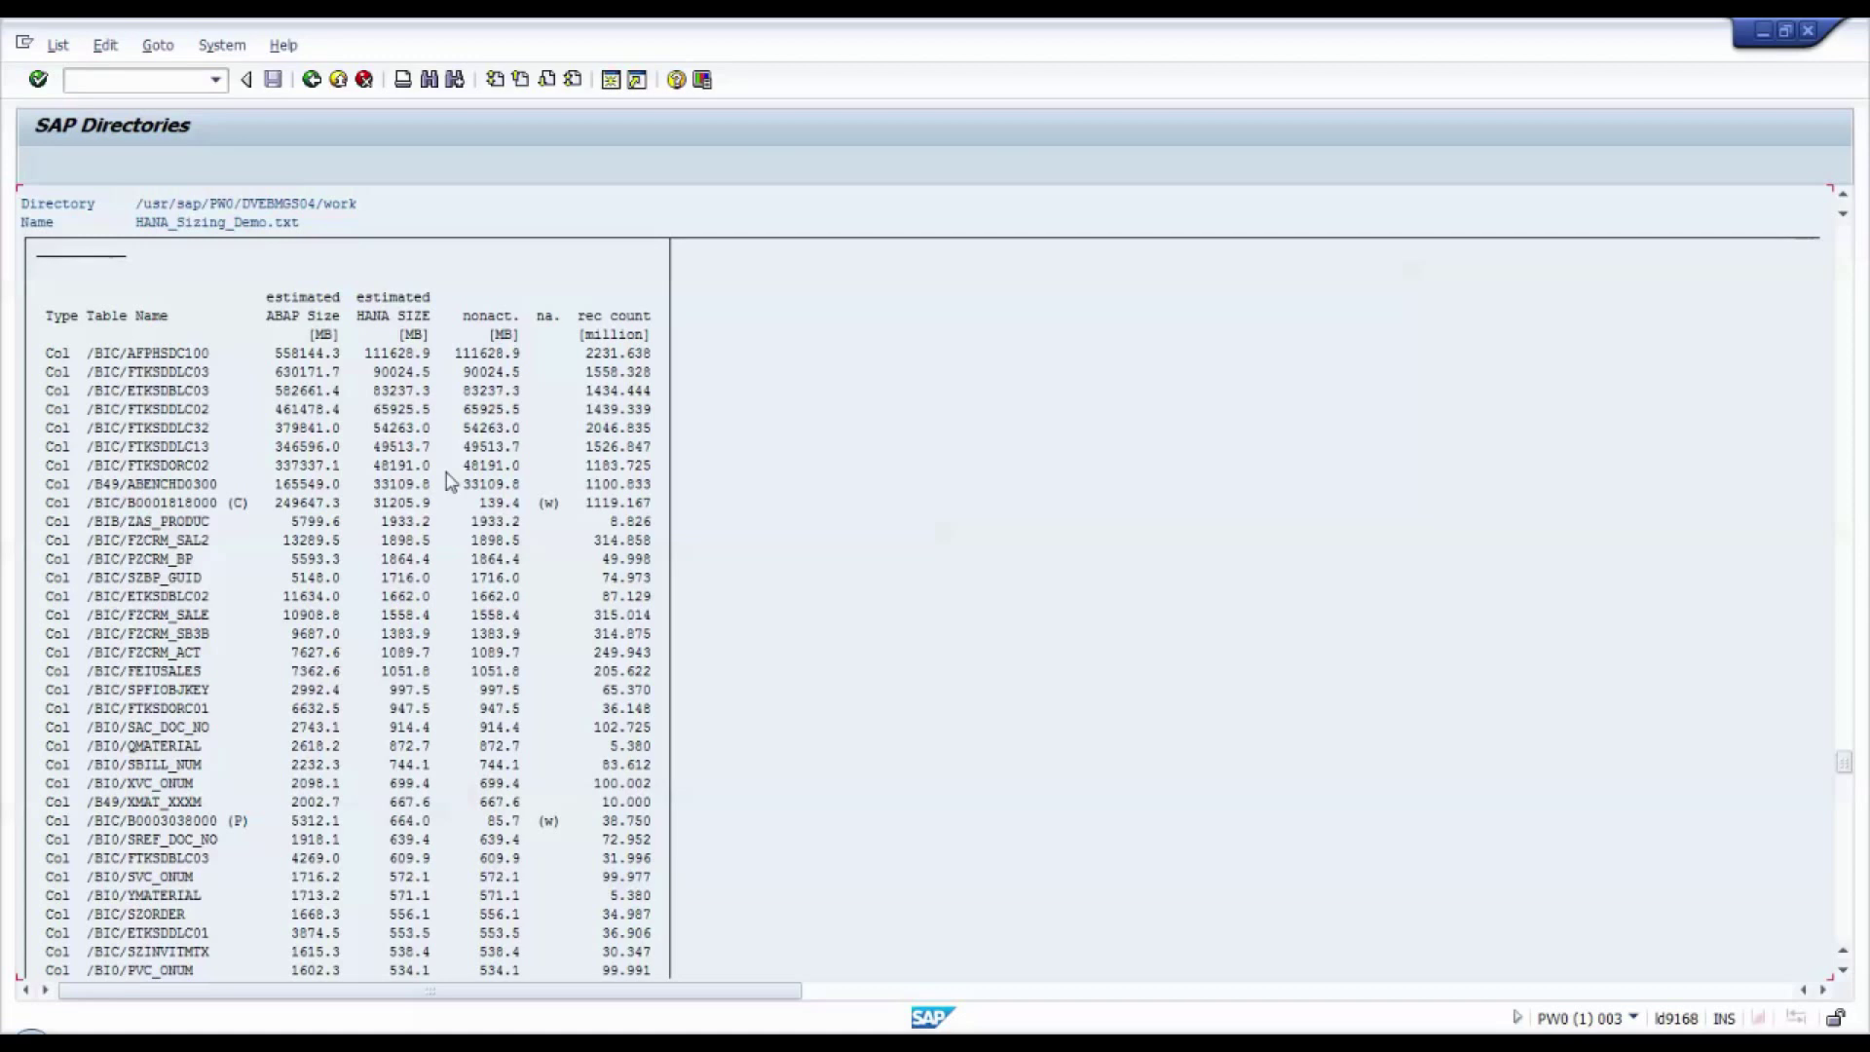
Step: Switch to the browser showing SAP Note 1736976 with latest report version 2.1.3
{"action": "key", "text": "ctrl+Left"}
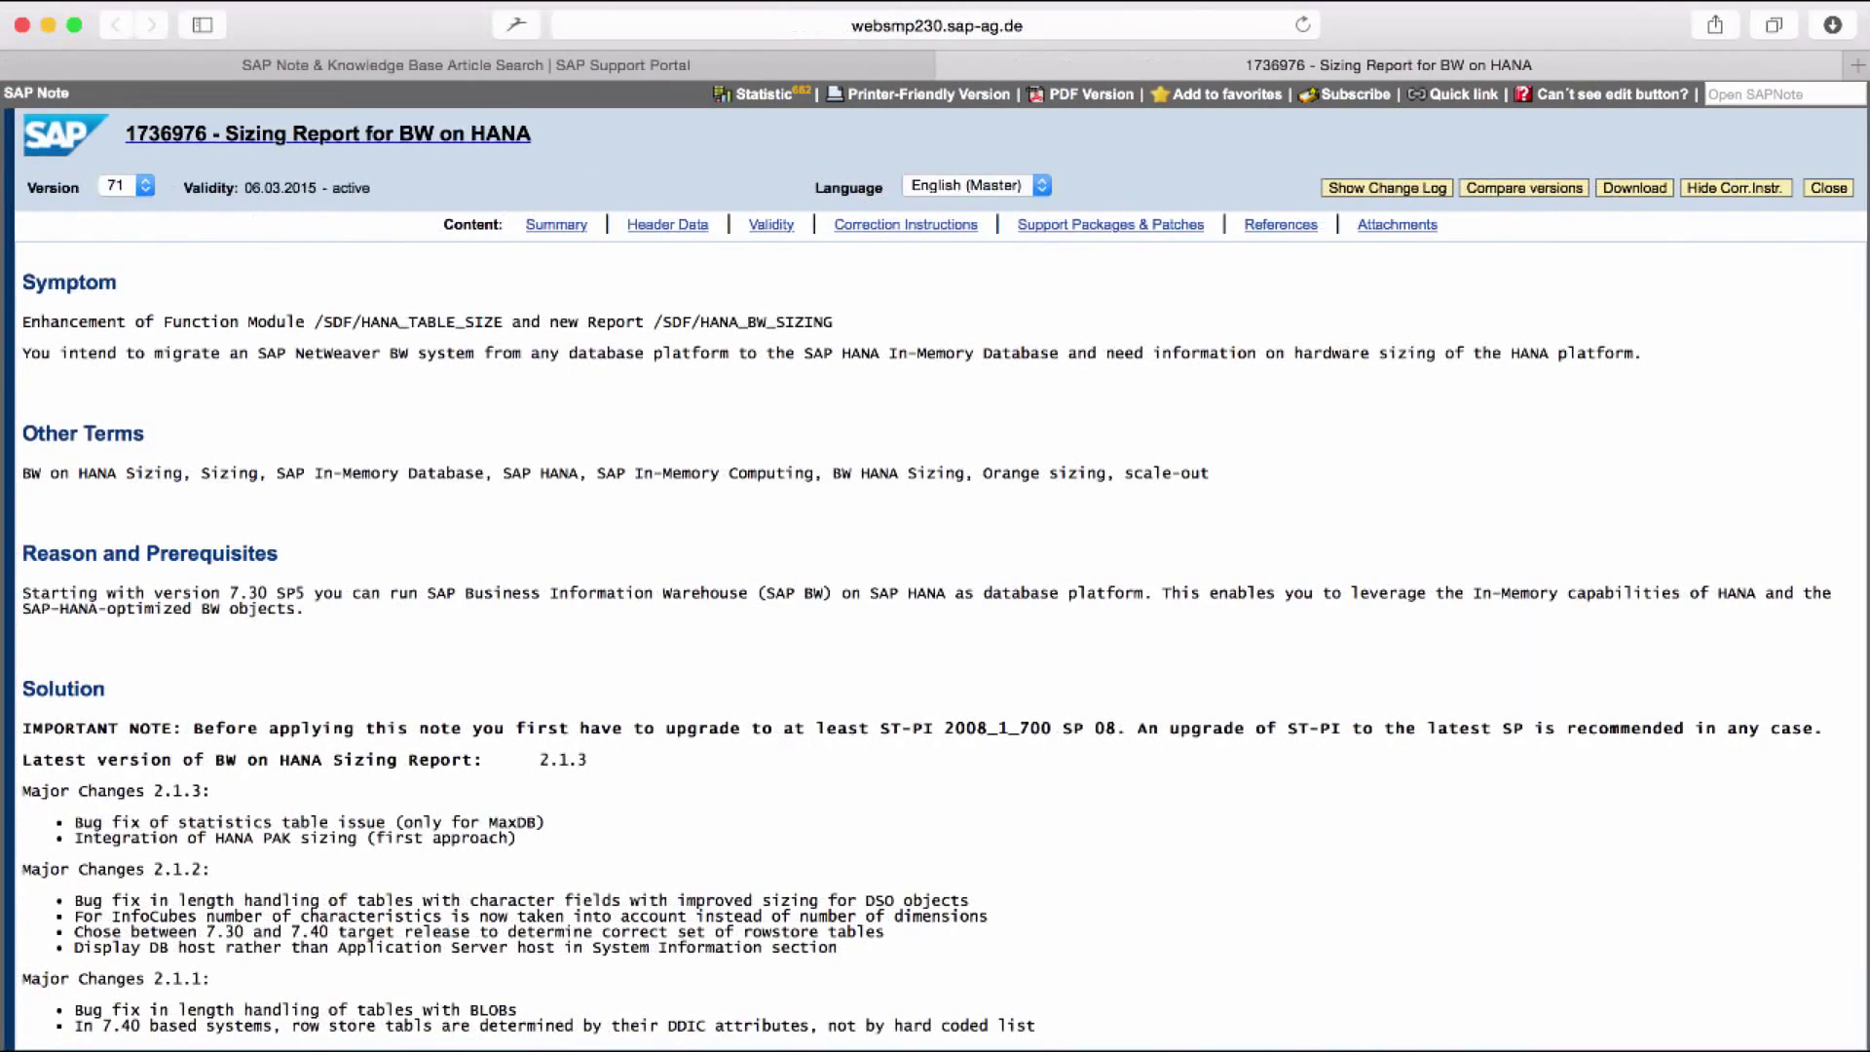